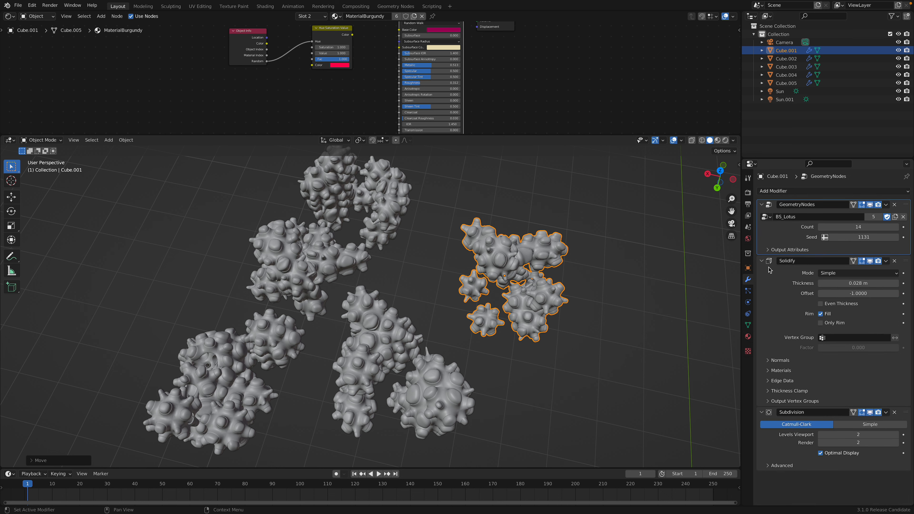
Set the seed of Cube.001's BS_Lotus geometry nodes modifier to 1215
{"action": "left_click_drag", "start_coordinate": [864, 237], "coordinate": [900, 237]}
{"action": "middle_click_drag", "start_coordinate": [556, 332], "coordinate": [532, 303]}
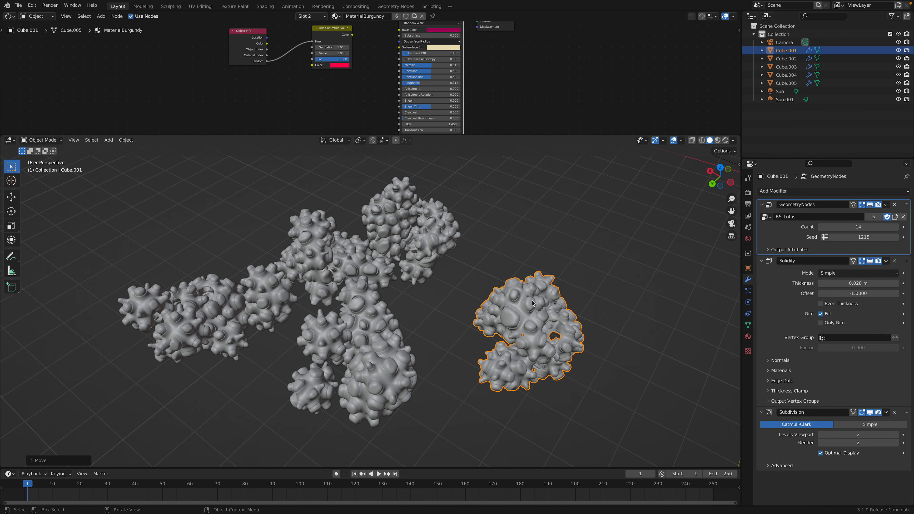
{"action": "middle_click_drag", "start_coordinate": [448, 320], "coordinate": [437, 323]}
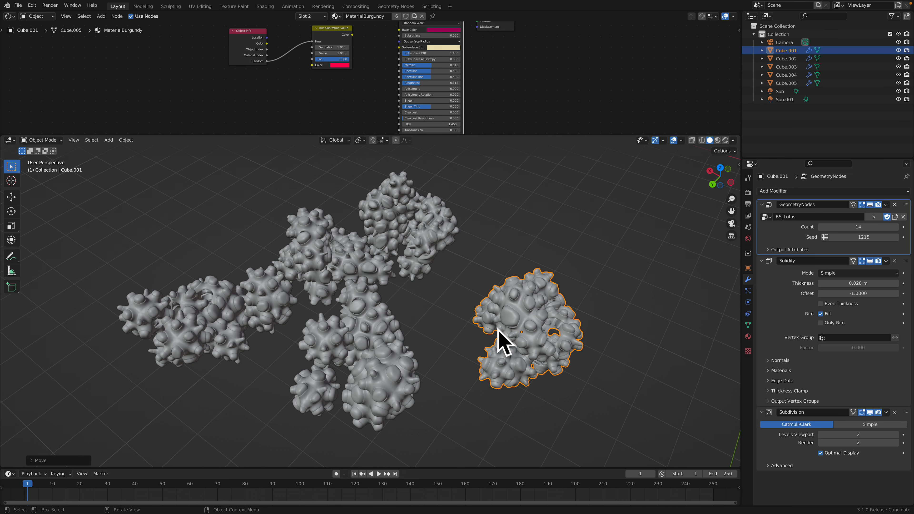
Replace the shader node area with the Geometry Node Editor and enlarge it to show the BS_Lotus node tree
{"action": "left_click", "coordinate": [10, 16]}
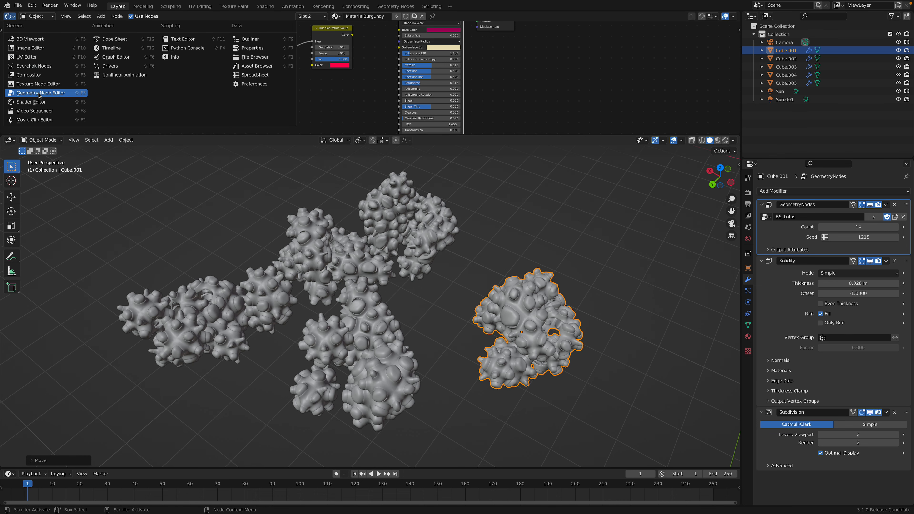
{"action": "left_click", "coordinate": [36, 94]}
{"action": "left_click_drag", "start_coordinate": [269, 135], "coordinate": [273, 247]}
{"action": "scroll", "coordinate": [294, 144], "scroll_direction": "down", "scroll_amount": 5}
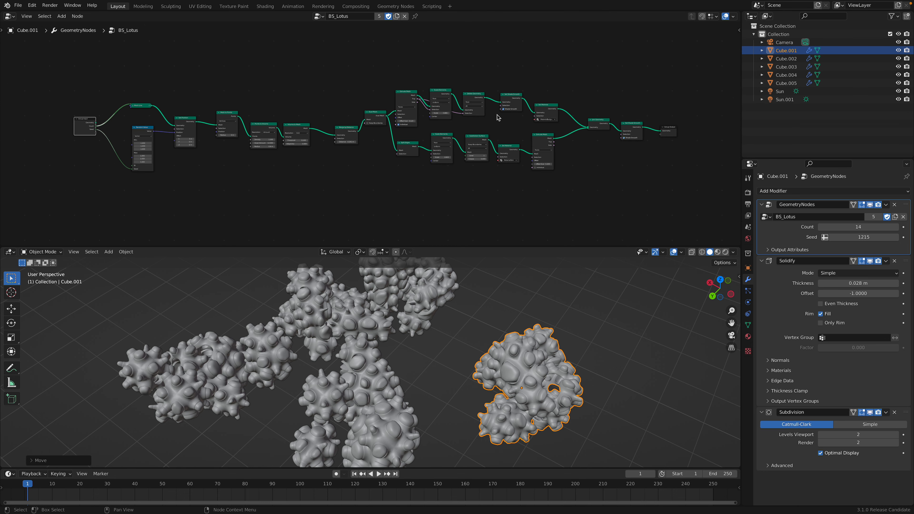
{"action": "scroll", "coordinate": [498, 117], "scroll_direction": "up", "scroll_amount": 5}
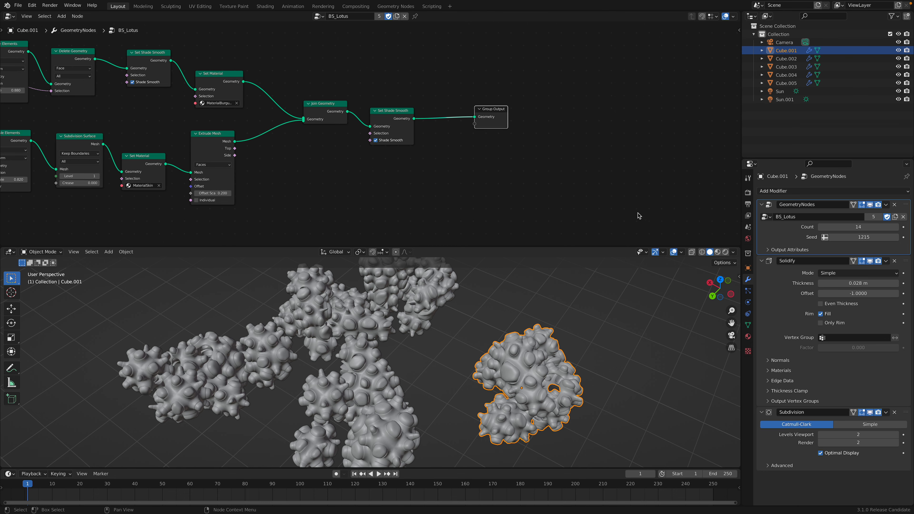
Switch the 3D viewport to Material Preview shading and display the materials of Cube.001
{"action": "left_click", "coordinate": [718, 251]}
{"action": "left_click_drag", "start_coordinate": [614, 246], "coordinate": [590, 208]}
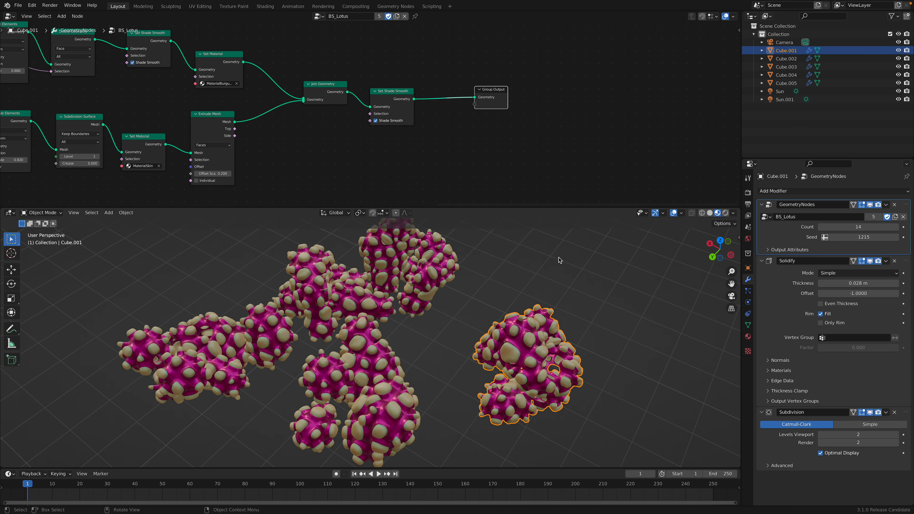
{"action": "left_click", "coordinate": [748, 337]}
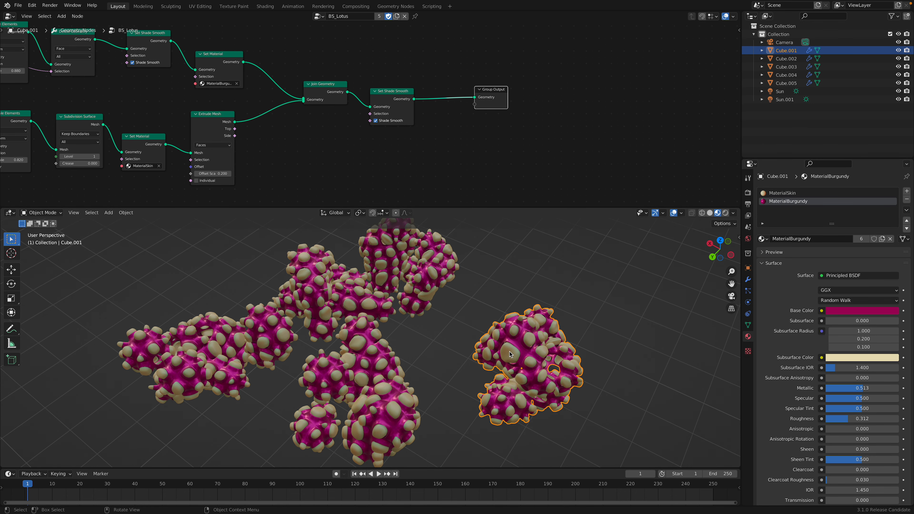
{"action": "middle_click_drag", "start_coordinate": [492, 312], "coordinate": [541, 303]}
Mute the link from the MaterialBurgundy Set Material node to Join Geometry to isolate the skin branch
{"action": "middle_click_drag", "start_coordinate": [459, 153], "coordinate": [461, 154]}
{"action": "left_click_drag", "start_coordinate": [399, 91], "coordinate": [412, 95]}
{"action": "left_click", "coordinate": [499, 90]}
{"action": "scroll", "coordinate": [460, 97], "scroll_direction": "up", "scroll_amount": 1}
{"action": "middle_click_drag", "start_coordinate": [412, 91], "coordinate": [507, 95]}
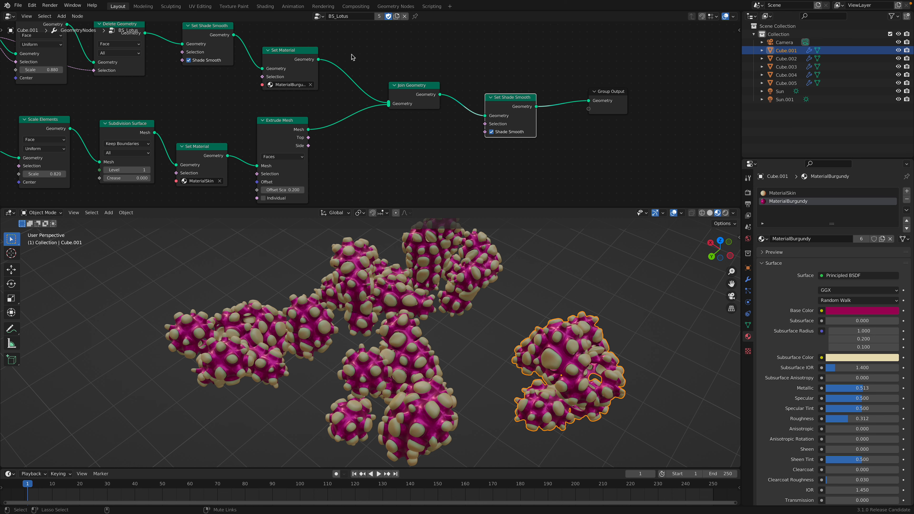
{"action": "right_click_drag", "start_coordinate": [339, 89], "coordinate": [339, 89], "text": "ctrl+alt"}
{"action": "middle_click_drag", "start_coordinate": [365, 69], "coordinate": [399, 63]}
{"action": "middle_click_drag", "start_coordinate": [509, 333], "coordinate": [494, 299]}
{"action": "scroll", "coordinate": [441, 316], "scroll_direction": "up", "scroll_amount": 3}
{"action": "scroll", "coordinate": [428, 352], "scroll_direction": "down", "scroll_amount": 6}
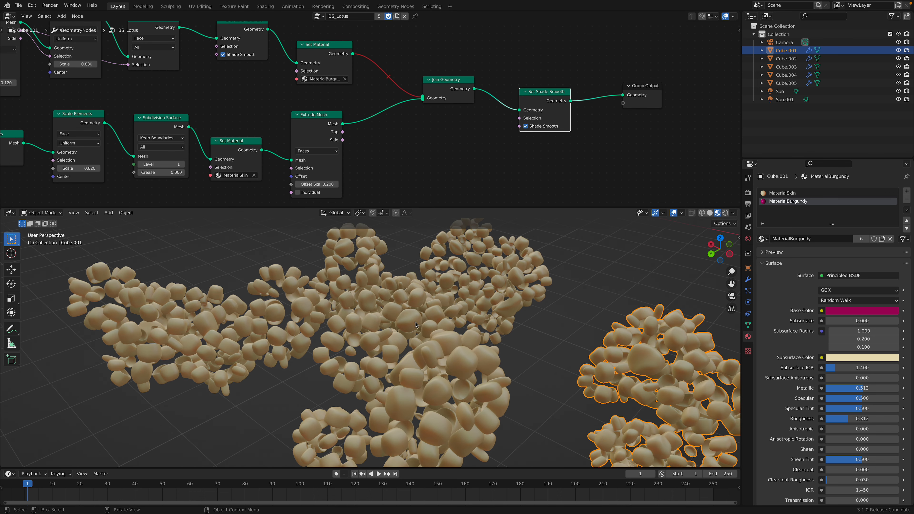
Restore the burgundy branch link, and temporarily mute the Extrude Mesh link into Join Geometry to isolate the burgundy shell
{"action": "right_click_drag", "start_coordinate": [387, 94], "coordinate": [387, 116], "text": "ctrl+alt"}
{"action": "scroll", "coordinate": [403, 311], "scroll_direction": "up", "scroll_amount": 4}
{"action": "middle_click_drag", "start_coordinate": [402, 311], "coordinate": [398, 341]}
{"action": "scroll", "coordinate": [408, 325], "scroll_direction": "down", "scroll_amount": 2}
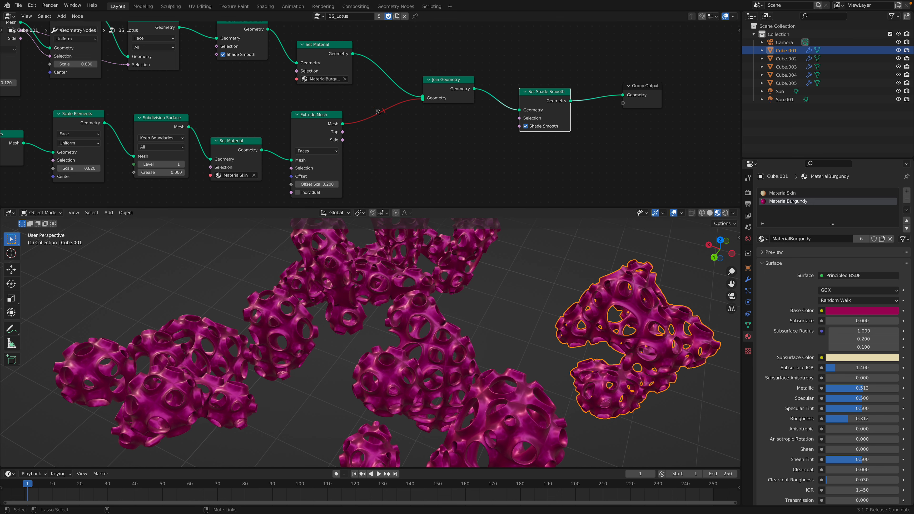
{"action": "right_click_drag", "start_coordinate": [379, 151], "coordinate": [380, 153], "text": "ctrl+alt"}
Reposition the Mesh Line and Group Input nodes at the start of the BS_Lotus tree
{"action": "scroll", "coordinate": [381, 153], "scroll_direction": "down", "scroll_amount": 1}
{"action": "middle_click_drag", "start_coordinate": [381, 151], "coordinate": [424, 155]}
{"action": "scroll", "coordinate": [342, 111], "scroll_direction": "down", "scroll_amount": 3}
{"action": "middle_click_drag", "start_coordinate": [304, 111], "coordinate": [472, 110]}
{"action": "mouse_move", "coordinate": [301, 108]}
{"action": "middle_mouse_down"}
{"action": "mouse_move", "coordinate": [467, 105]}
{"action": "mouse_move", "coordinate": [527, 89]}
{"action": "middle_mouse_up"}
{"action": "scroll", "coordinate": [527, 88], "scroll_direction": "up", "scroll_amount": 3}
{"action": "left_click_drag", "start_coordinate": [196, 47], "coordinate": [178, 40]}
{"action": "left_click_drag", "start_coordinate": [85, 78], "coordinate": [85, 91]}
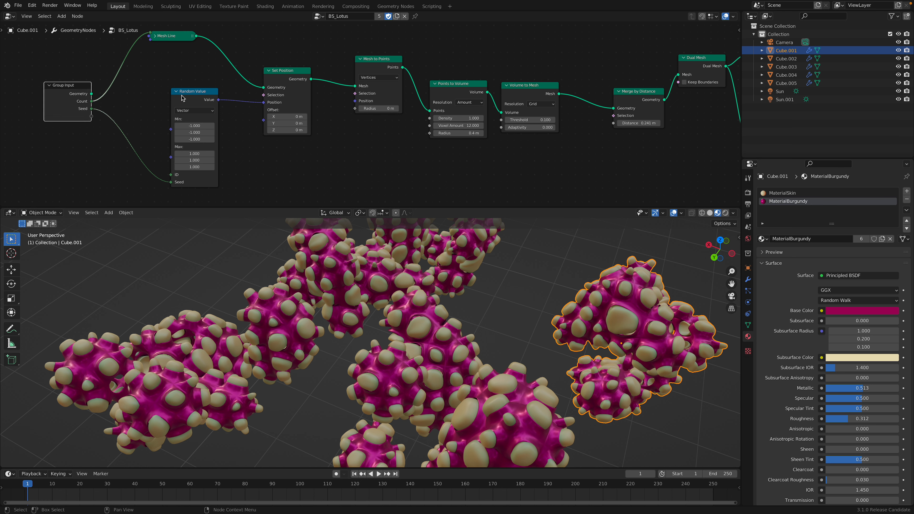
Rearrange the Random Value and Set Position nodes beside the Group Input node
{"action": "left_click_drag", "start_coordinate": [179, 95], "coordinate": [148, 80]}
{"action": "middle_click_drag", "start_coordinate": [148, 81], "coordinate": [147, 86]}
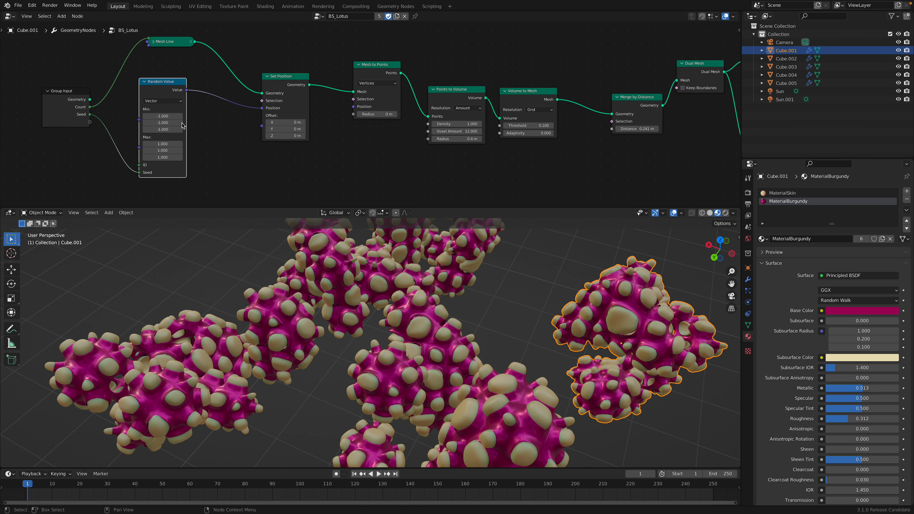
{"action": "left_click_drag", "start_coordinate": [278, 78], "coordinate": [265, 64]}
{"action": "middle_click_drag", "start_coordinate": [198, 121], "coordinate": [190, 103]}
{"action": "left_click_drag", "start_coordinate": [153, 75], "coordinate": [164, 76]}
{"action": "key", "text": "Home"}
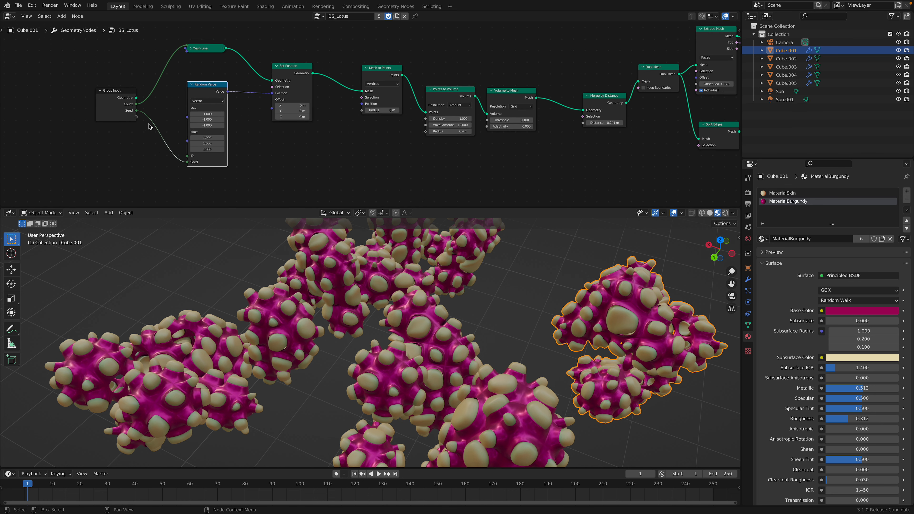
Show the modifiers of Cube.001 and try adjusting the seed of its BS_Lotus node group
{"action": "left_click", "coordinate": [749, 280]}
{"action": "scroll", "coordinate": [504, 312], "scroll_direction": "down", "scroll_amount": 4}
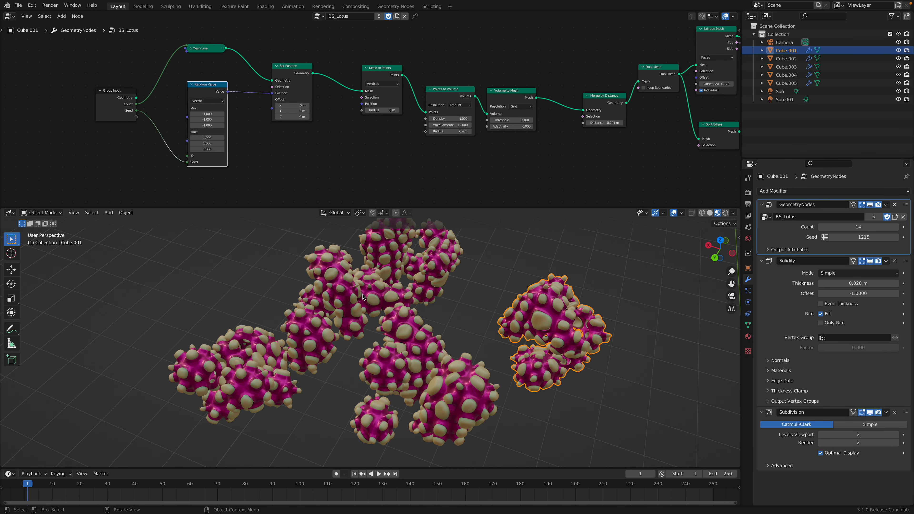
{"action": "left_click", "coordinate": [361, 295]}
{"action": "left_click_drag", "start_coordinate": [864, 238], "coordinate": [850, 238]}
{"action": "middle_click_drag", "start_coordinate": [471, 297], "coordinate": [485, 296]}
Deselect all objects in the 3D viewport
{"action": "left_click", "coordinate": [534, 289]}
{"action": "key", "text": "x"}
{"action": "left_click", "coordinate": [461, 244]}
{"action": "middle_click_drag", "start_coordinate": [460, 243], "coordinate": [459, 246]}
Reposition the Set Position and Mesh to Points nodes to space out the start of the tree
{"action": "left_click_drag", "start_coordinate": [295, 68], "coordinate": [276, 63]}
{"action": "scroll", "coordinate": [275, 77], "scroll_direction": "up", "scroll_amount": 2}
{"action": "middle_click_drag", "start_coordinate": [274, 86], "coordinate": [190, 76]}
{"action": "left_click_drag", "start_coordinate": [319, 83], "coordinate": [300, 85]}
{"action": "scroll", "coordinate": [309, 87], "scroll_direction": "up", "scroll_amount": 2}
{"action": "middle_click_drag", "start_coordinate": [309, 87], "coordinate": [264, 84]}
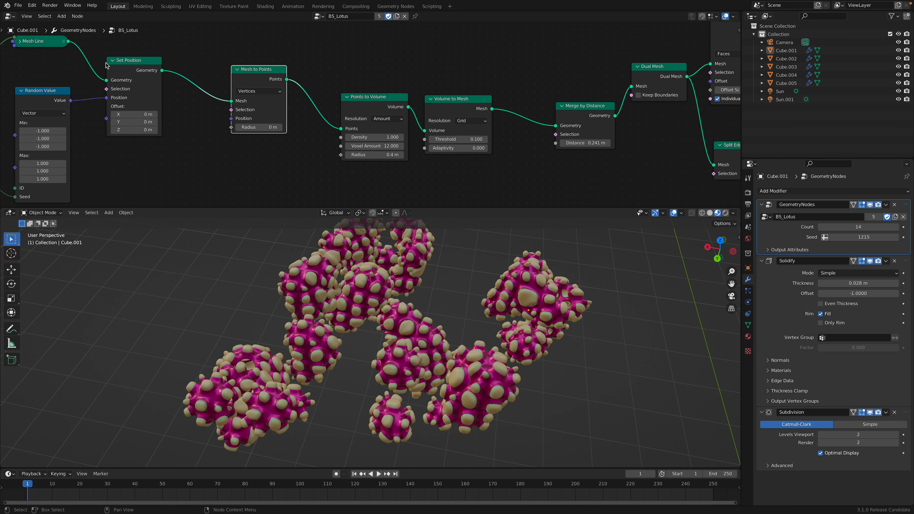
{"action": "left_click_drag", "start_coordinate": [254, 80], "coordinate": [261, 94]}
{"action": "middle_click_drag", "start_coordinate": [215, 81], "coordinate": [230, 80]}
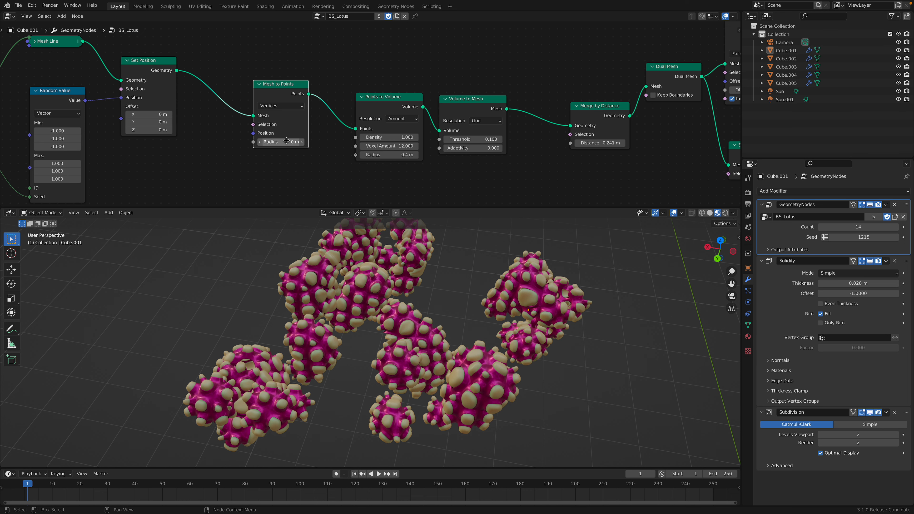
Test a Points to Volume radius of 0.2 m and settle on 0.52 m
{"action": "middle_click_drag", "start_coordinate": [278, 88], "coordinate": [156, 65]}
{"action": "left_click", "coordinate": [269, 87]}
{"action": "left_click", "coordinate": [354, 96]}
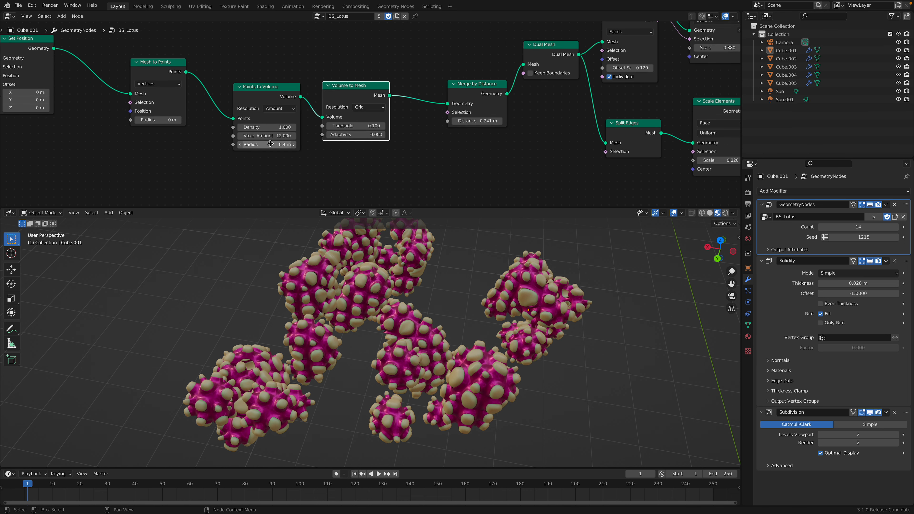
{"action": "mouse_move", "coordinate": [269, 144]}
{"action": "left_mouse_down", "text": "shift"}
{"action": "mouse_move", "coordinate": [283, 145]}
{"action": "mouse_move", "coordinate": [269, 144]}
{"action": "left_mouse_up", "text": "shift"}
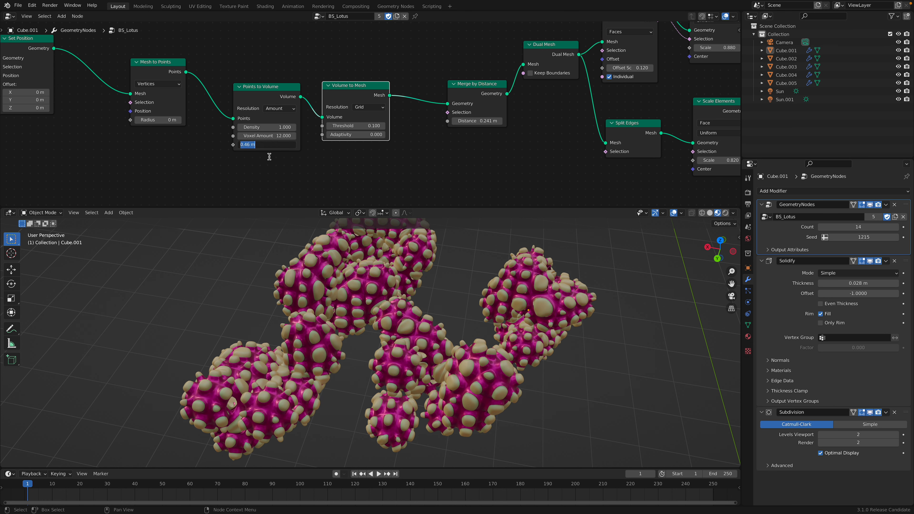
{"action": "type", "text": "0.2"}
{"action": "key", "text": "Return"}
{"action": "left_click_drag", "start_coordinate": [269, 145], "coordinate": [302, 144], "text": "shift"}
{"action": "middle_click_drag", "start_coordinate": [471, 338], "coordinate": [477, 310]}
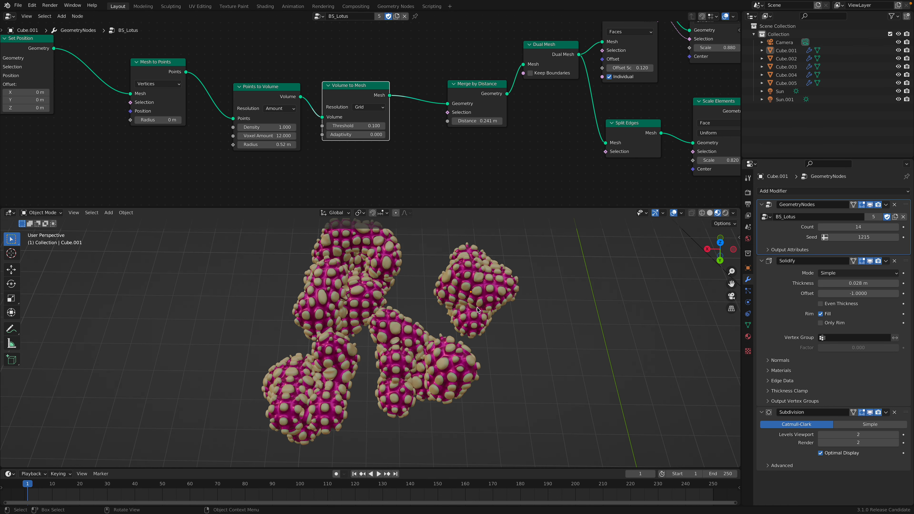
Set the adaptivity of the Volume to Mesh node to 1.000
{"action": "scroll", "coordinate": [333, 146], "scroll_direction": "up", "scroll_amount": 1}
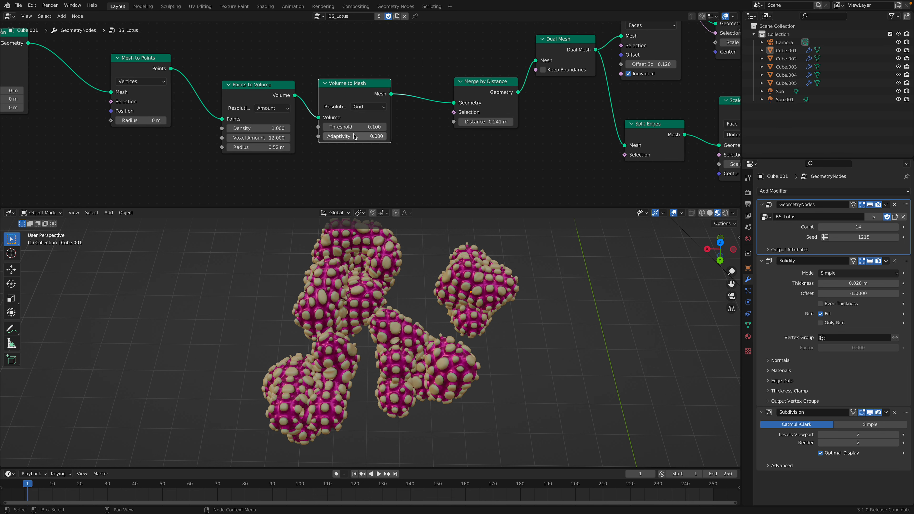
{"action": "key", "text": "Return"}
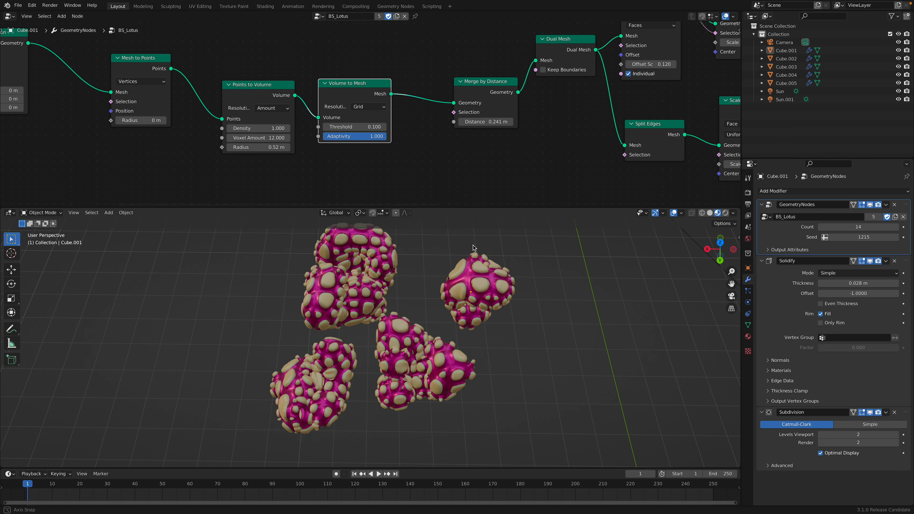
{"action": "middle_click_drag", "start_coordinate": [461, 252], "coordinate": [470, 248]}
{"action": "middle_click_drag", "start_coordinate": [392, 274], "coordinate": [309, 241]}
Save the file triangle_hole_005.blend
{"action": "left_click", "coordinate": [17, 6]}
{"action": "left_click", "coordinate": [36, 65]}
{"action": "scroll", "coordinate": [419, 332], "scroll_direction": "up", "scroll_amount": 3}
{"action": "scroll", "coordinate": [445, 317], "scroll_direction": "down", "scroll_amount": 4}
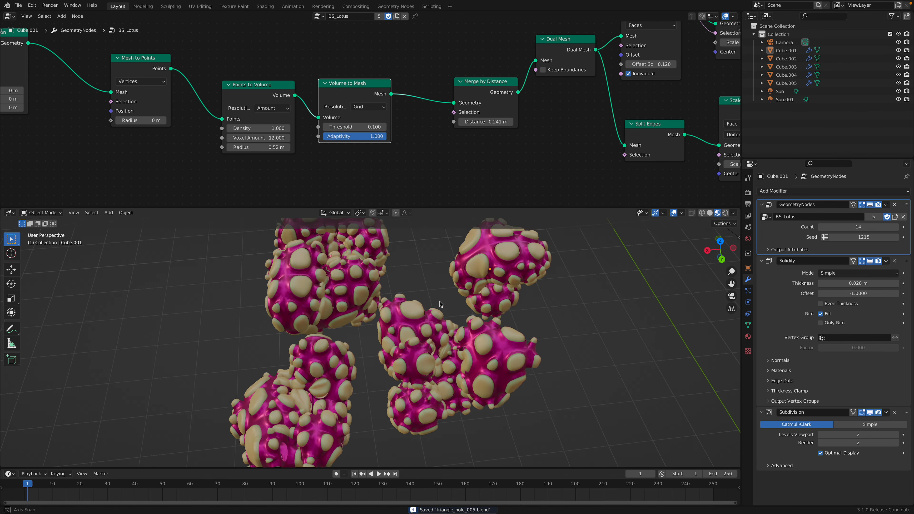
{"action": "middle_click_drag", "start_coordinate": [445, 317], "coordinate": [452, 328]}
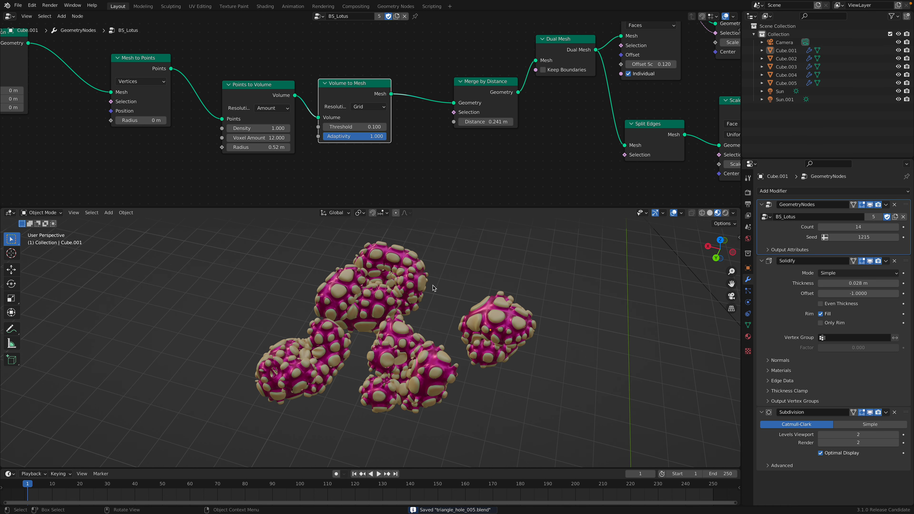
Test a distance of 0.1 m in the Merge by Distance node and settle on 0.3 m
{"action": "middle_click_drag", "start_coordinate": [416, 168], "coordinate": [355, 167]}
{"action": "middle_click_drag", "start_coordinate": [448, 141], "coordinate": [356, 123]}
{"action": "left_click_drag", "start_coordinate": [355, 108], "coordinate": [332, 101]}
{"action": "middle_click_drag", "start_coordinate": [424, 322], "coordinate": [384, 310]}
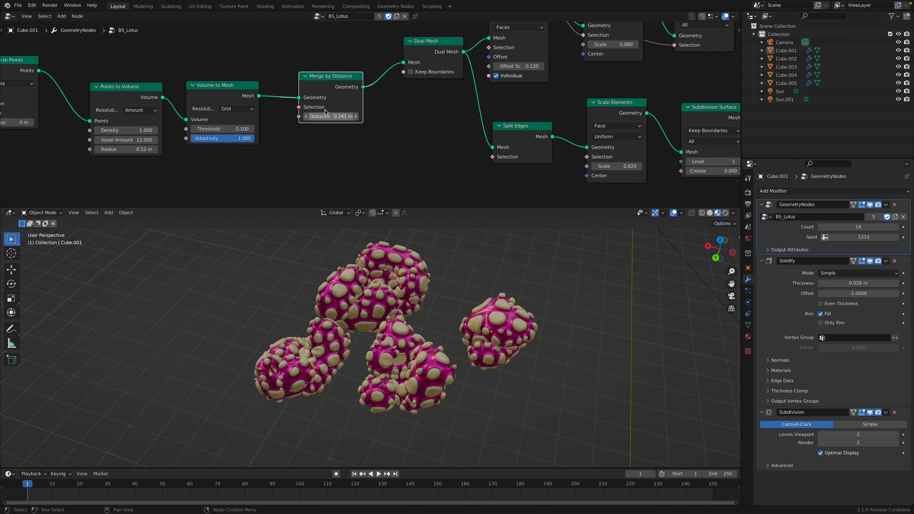
{"action": "left_click_drag", "start_coordinate": [330, 85], "coordinate": [327, 84]}
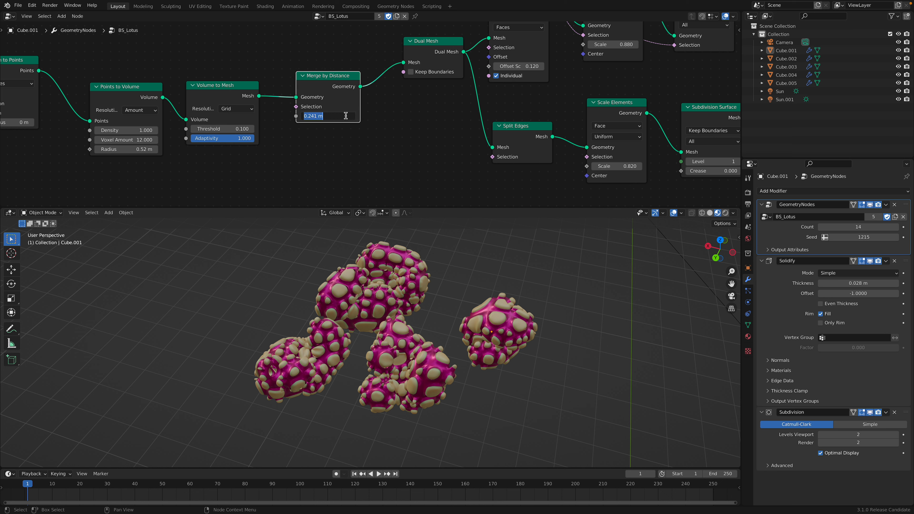
{"action": "key", "text": "Return"}
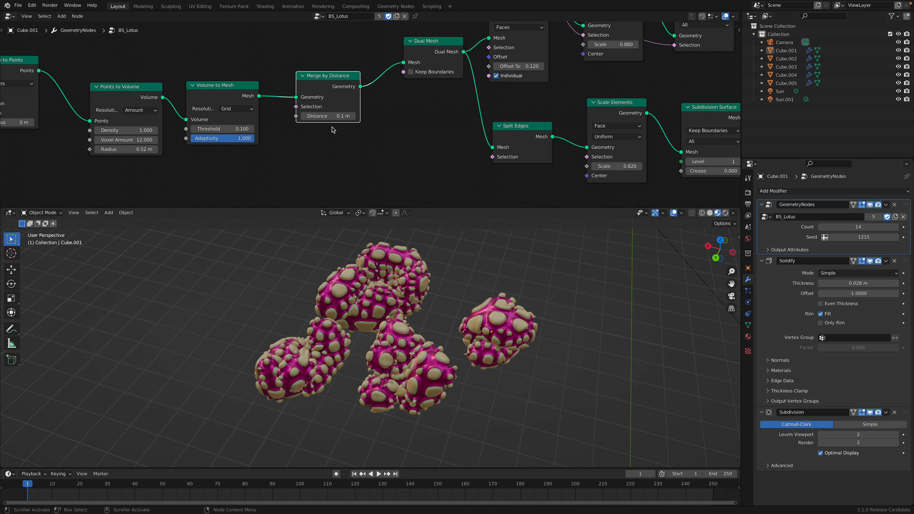
{"action": "key", "text": "Return"}
{"action": "middle_click_drag", "start_coordinate": [438, 297], "coordinate": [380, 285]}
Mute the Dual Mesh node to compare the resulting shapes, and re-enable it
{"action": "middle_click_drag", "start_coordinate": [335, 85], "coordinate": [225, 136]}
{"action": "left_click_drag", "start_coordinate": [281, 103], "coordinate": [254, 103]}
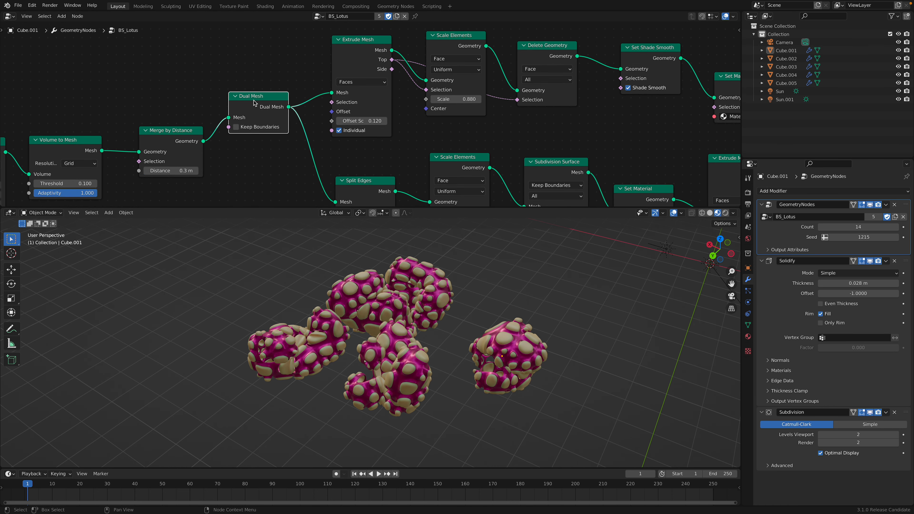
{"action": "key", "text": "m"}
{"action": "middle_click_drag", "start_coordinate": [374, 370], "coordinate": [387, 365]}
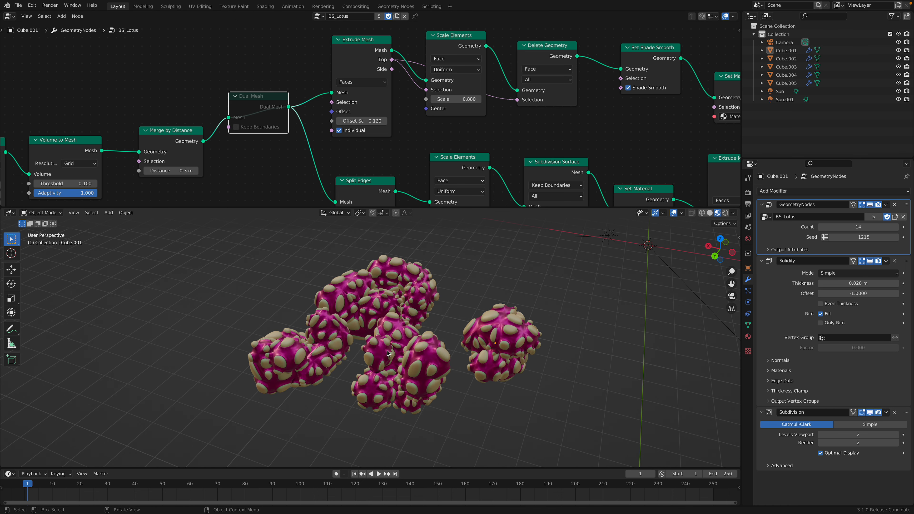
{"action": "key", "text": "m"}
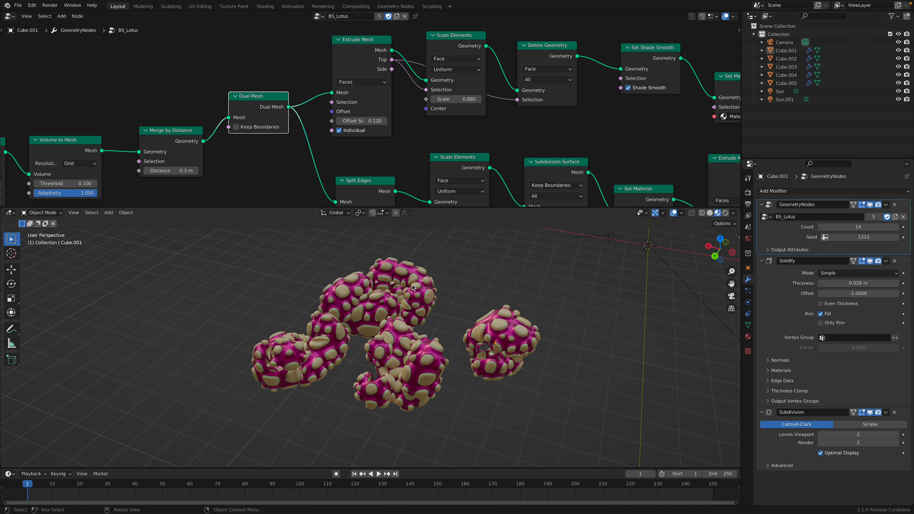
{"action": "middle_click_drag", "start_coordinate": [416, 286], "coordinate": [442, 310]}
Examine the shape and bumps of the clustered meshes up close and from several angles
{"action": "middle_click_drag", "start_coordinate": [301, 115], "coordinate": [266, 119]}
{"action": "left_click_drag", "start_coordinate": [226, 108], "coordinate": [227, 105]}
{"action": "middle_click_drag", "start_coordinate": [387, 398], "coordinate": [470, 375]}
{"action": "scroll", "coordinate": [530, 356], "scroll_direction": "down", "scroll_amount": 2}
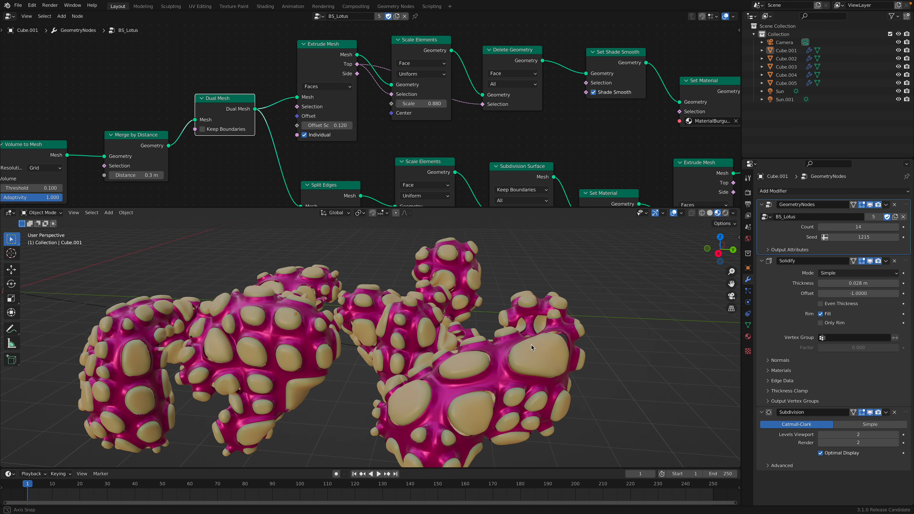
{"action": "scroll", "coordinate": [524, 320], "scroll_direction": "down", "scroll_amount": 2}
{"action": "middle_click_drag", "start_coordinate": [385, 368], "coordinate": [256, 389]}
{"action": "scroll", "coordinate": [329, 133], "scroll_direction": "down", "scroll_amount": 2}
{"action": "key", "text": "Home"}
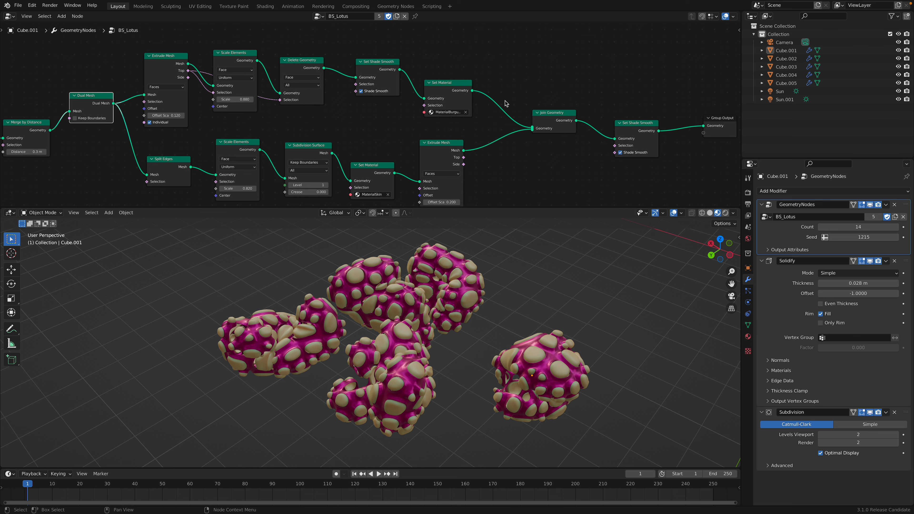
Try adjusting the offset scale of the upper Extrude Mesh node, and set the upper Scale Elements scale to 0.860
{"action": "middle_click_drag", "start_coordinate": [181, 67], "coordinate": [213, 73]}
{"action": "scroll", "coordinate": [214, 74], "scroll_direction": "up", "scroll_amount": 1}
{"action": "left_click_drag", "start_coordinate": [182, 60], "coordinate": [178, 57]}
{"action": "mouse_move", "coordinate": [181, 118]}
{"action": "left_mouse_down"}
{"action": "mouse_move", "coordinate": [201, 118]}
{"action": "mouse_move", "coordinate": [171, 118]}
{"action": "mouse_move", "coordinate": [201, 118]}
{"action": "mouse_move", "coordinate": [174, 118]}
{"action": "left_mouse_up"}
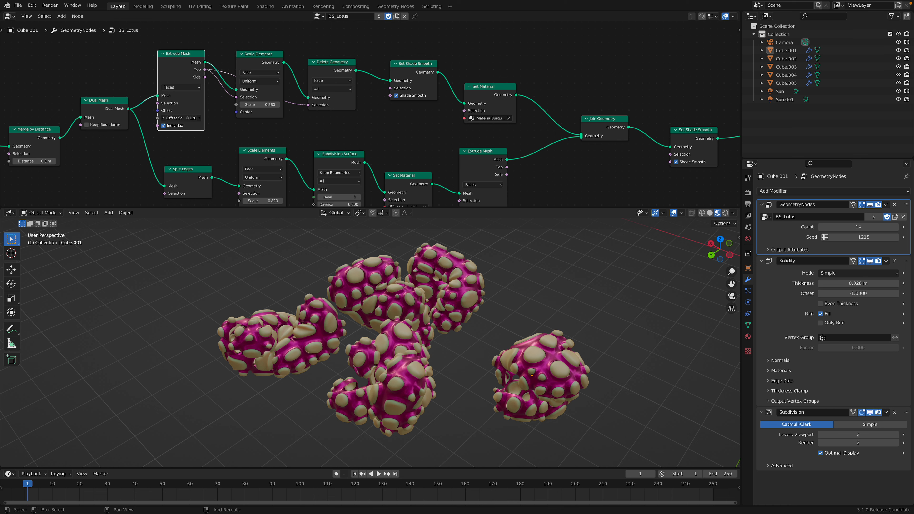
{"action": "left_click", "coordinate": [258, 64]}
{"action": "left_click_drag", "start_coordinate": [262, 103], "coordinate": [276, 103]}
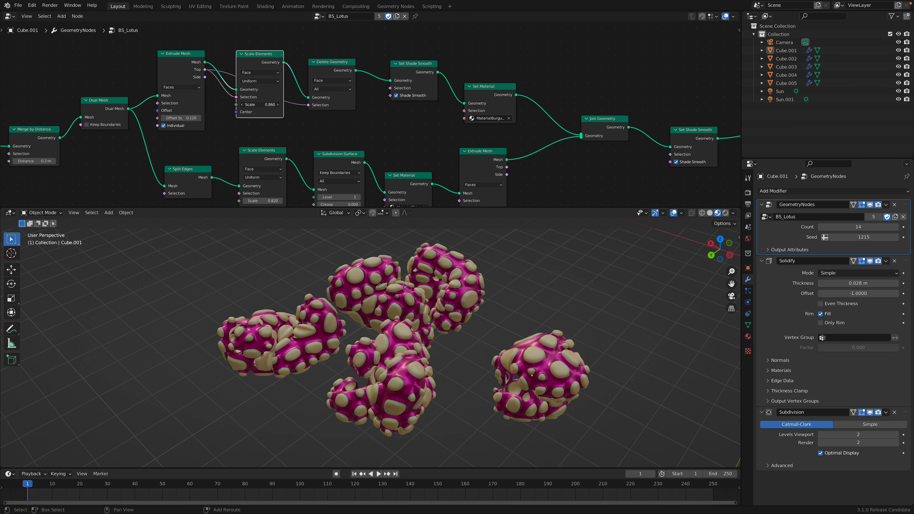
Move the Delete Geometry node slightly up and select the Set Shade Smooth node that follows it
{"action": "left_click_drag", "start_coordinate": [343, 90], "coordinate": [349, 84]}
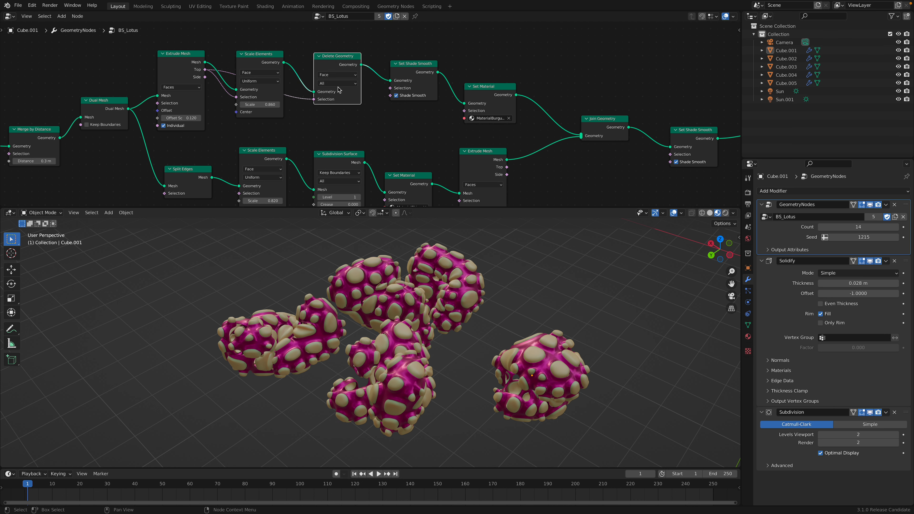
{"action": "scroll", "coordinate": [338, 90], "scroll_direction": "up", "scroll_amount": 1}
{"action": "left_click", "coordinate": [370, 64]}
{"action": "scroll", "coordinate": [391, 71], "scroll_direction": "down", "scroll_amount": 1}
{"action": "middle_click_drag", "start_coordinate": [392, 71], "coordinate": [269, 86]}
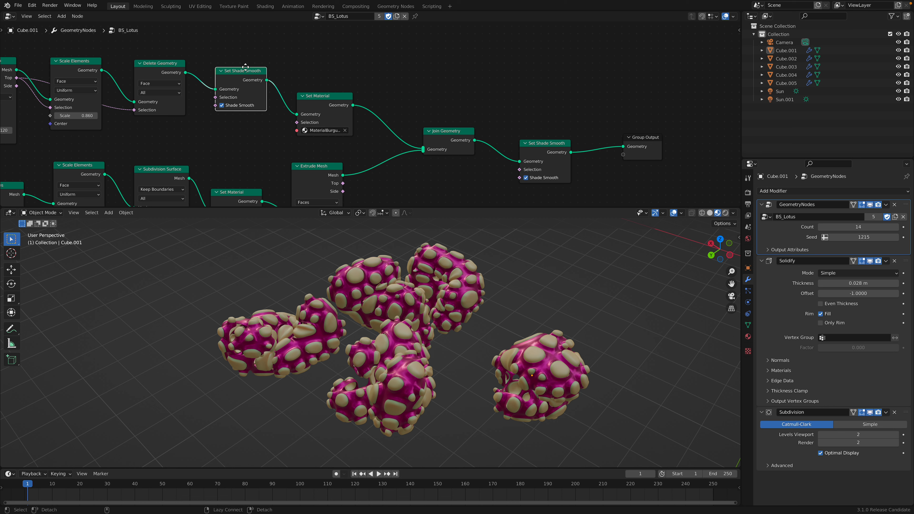
Detach the Set Shade Smooth node after Delete Geometry from its link, delete it, and save the file
{"action": "left_click_drag", "start_coordinate": [234, 71], "coordinate": [448, 43], "text": "alt"}
{"action": "key", "text": "x"}
{"action": "middle_click_drag", "start_coordinate": [329, 92], "coordinate": [364, 71]}
{"action": "key", "text": "ctrl+s"}
Rearrange the lower branch so Extrude Mesh comes directly after Subdivision Surface and before the MaterialSkin Set Material node, and save the file
{"action": "left_click_drag", "start_coordinate": [357, 75], "coordinate": [335, 61]}
{"action": "middle_click_drag", "start_coordinate": [331, 110], "coordinate": [336, 96]}
{"action": "left_click_drag", "start_coordinate": [350, 136], "coordinate": [342, 134]}
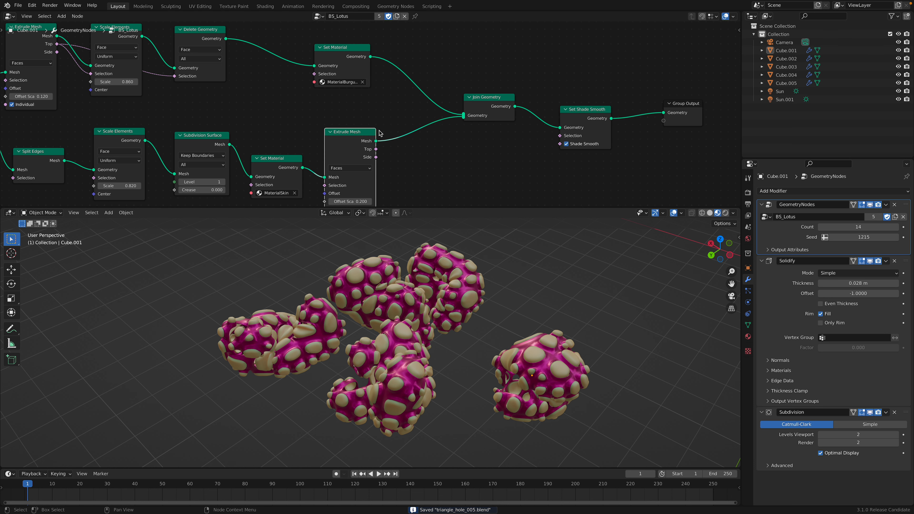
{"action": "middle_click_drag", "start_coordinate": [345, 160], "coordinate": [429, 135]}
{"action": "left_click_drag", "start_coordinate": [363, 138], "coordinate": [517, 108]}
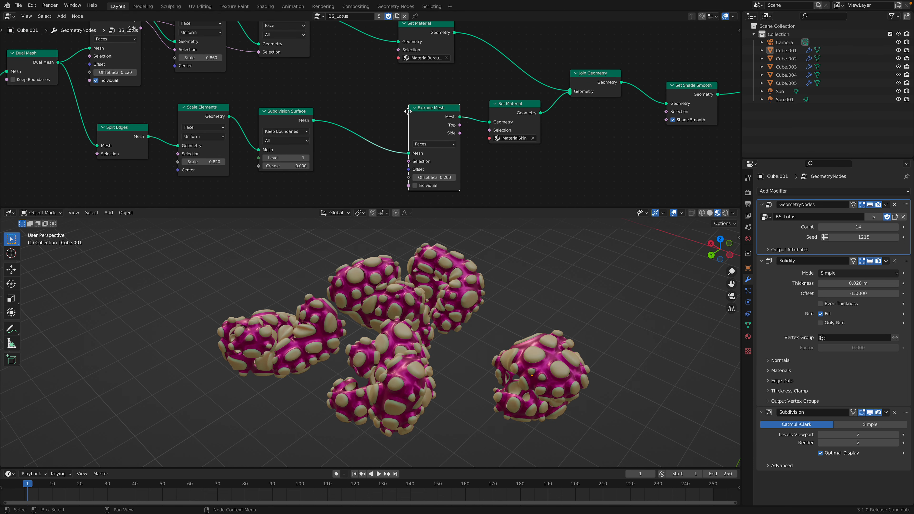
{"action": "left_click_drag", "start_coordinate": [407, 111], "coordinate": [380, 111]}
{"action": "key", "text": "ctrl+s"}
Tidy the layout of the Merge by Distance, Dual Mesh, Split Edges and lower Scale Elements nodes
{"action": "middle_click_drag", "start_coordinate": [359, 110], "coordinate": [418, 114]}
{"action": "left_click", "coordinate": [184, 139]}
{"action": "middle_click_drag", "start_coordinate": [163, 130], "coordinate": [272, 144]}
{"action": "left_click_drag", "start_coordinate": [208, 81], "coordinate": [203, 88]}
{"action": "middle_click_drag", "start_coordinate": [360, 254], "coordinate": [370, 267]}
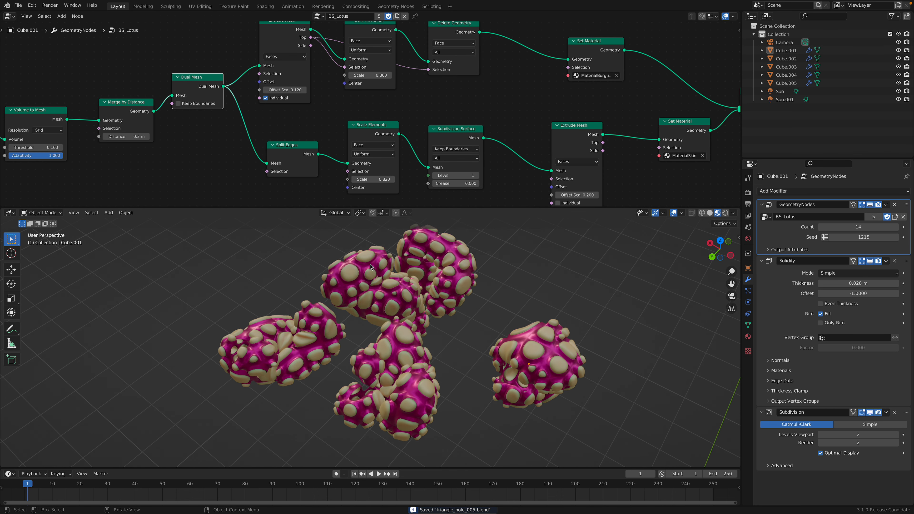
{"action": "middle_click_drag", "start_coordinate": [257, 108], "coordinate": [267, 114]}
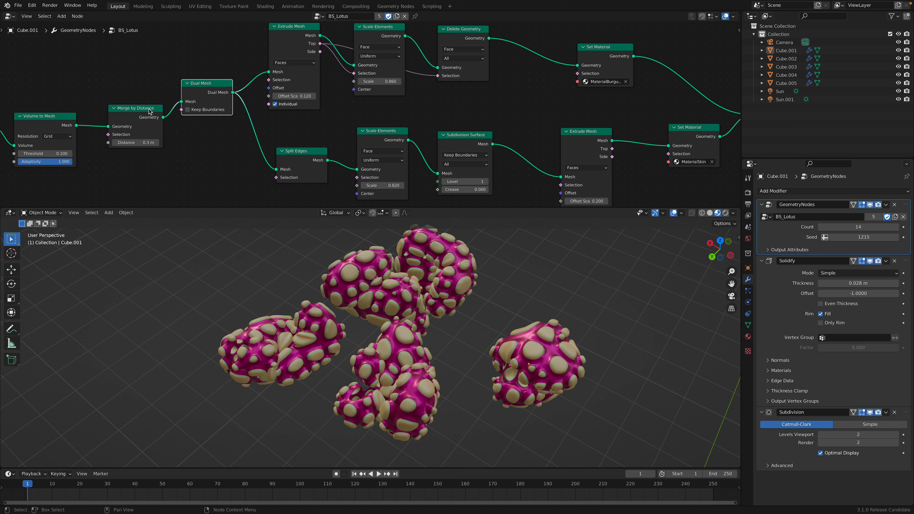
{"action": "left_click_drag", "start_coordinate": [150, 109], "coordinate": [135, 100]}
{"action": "left_click_drag", "start_coordinate": [212, 86], "coordinate": [204, 86]}
{"action": "middle_click_drag", "start_coordinate": [284, 142], "coordinate": [259, 130]}
{"action": "left_click_drag", "start_coordinate": [268, 140], "coordinate": [255, 130]}
{"action": "left_click_drag", "start_coordinate": [355, 123], "coordinate": [353, 119]}
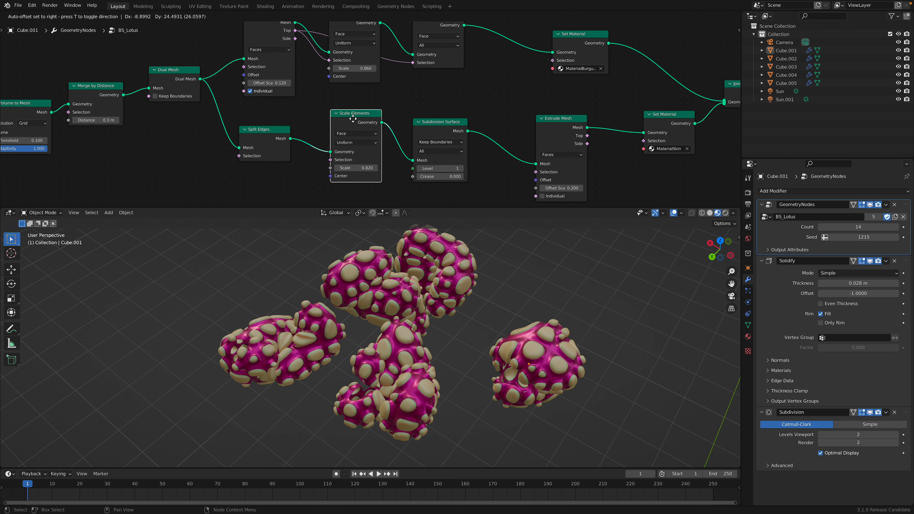
Set the lower Scale Elements scale to 0.720 and mute the link from the burgundy Set Material node to Join Geometry
{"action": "mouse_move", "coordinate": [356, 168]}
{"action": "left_mouse_down"}
{"action": "mouse_move", "coordinate": [367, 167]}
{"action": "mouse_move", "coordinate": [328, 167]}
{"action": "mouse_move", "coordinate": [360, 168]}
{"action": "mouse_move", "coordinate": [351, 167]}
{"action": "left_mouse_up"}
{"action": "middle_click_drag", "start_coordinate": [592, 92], "coordinate": [462, 64]}
{"action": "middle_click_drag", "start_coordinate": [511, 259], "coordinate": [519, 239]}
{"action": "middle_click_drag", "start_coordinate": [591, 64], "coordinate": [553, 62]}
{"action": "right_click_drag", "start_coordinate": [490, 41], "coordinate": [470, 79], "text": "ctrl+alt"}
{"action": "middle_click_drag", "start_coordinate": [423, 378], "coordinate": [359, 310]}
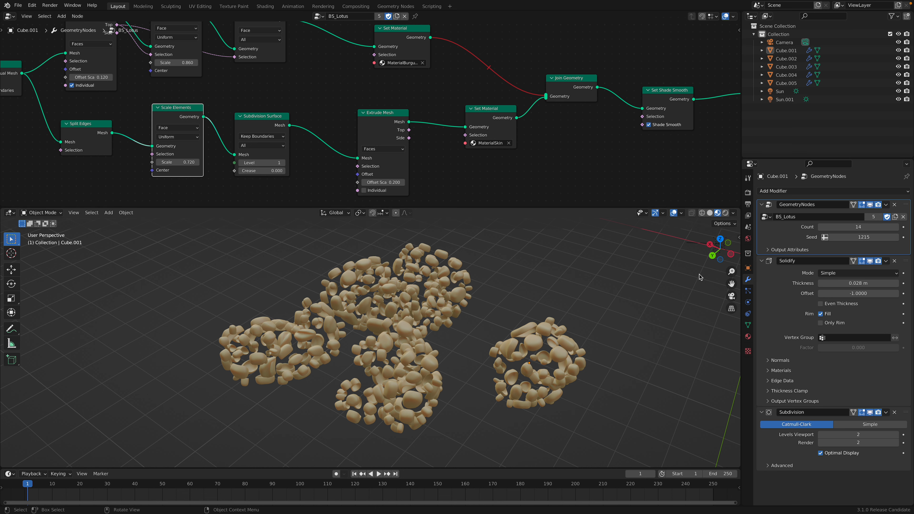
Turn off the Solidify and Subdivision modifiers in the viewport and set the lower Extrude Mesh offset scale to 0.040
{"action": "left_click", "coordinate": [871, 262]}
{"action": "left_click", "coordinate": [871, 413]}
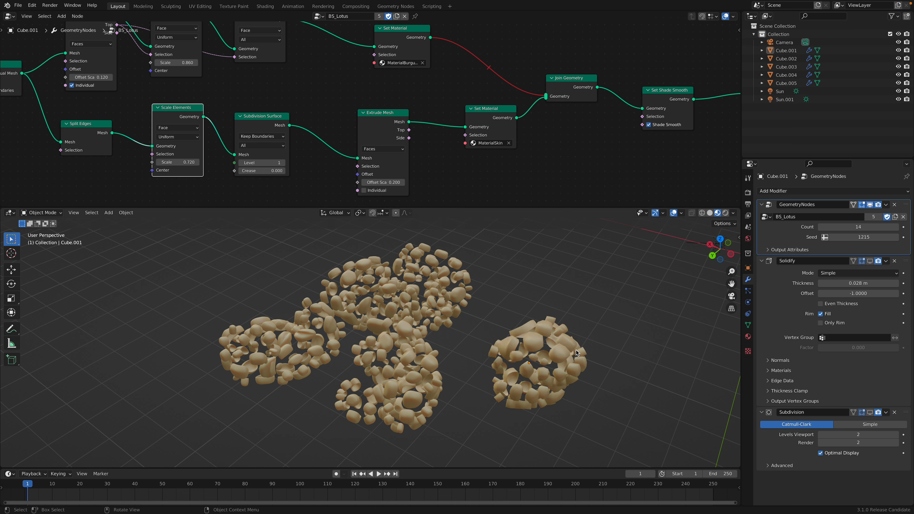
{"action": "scroll", "coordinate": [576, 353], "scroll_direction": "up", "scroll_amount": 5}
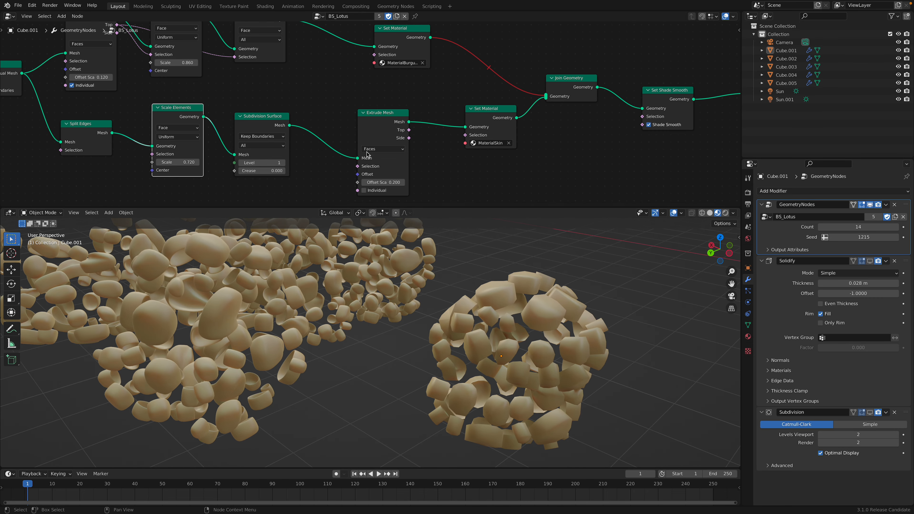
{"action": "middle_click_drag", "start_coordinate": [364, 153], "coordinate": [363, 151]}
{"action": "mouse_move", "coordinate": [391, 180]}
{"action": "left_mouse_down"}
{"action": "mouse_move", "coordinate": [426, 179]}
{"action": "mouse_move", "coordinate": [383, 179]}
{"action": "left_mouse_up"}
{"action": "middle_click_drag", "start_coordinate": [532, 317], "coordinate": [496, 356]}
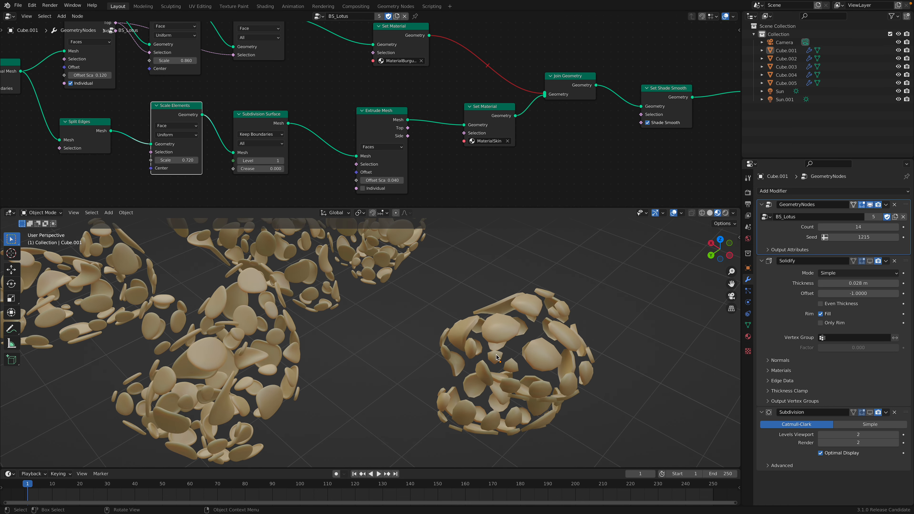
Nudge the Split Edges and lower Scale Elements nodes into a tidier row and select the Subdivision Surface node
{"action": "middle_click_drag", "start_coordinate": [162, 139], "coordinate": [183, 133]}
{"action": "middle_click_drag", "start_coordinate": [128, 122], "coordinate": [168, 125]}
{"action": "left_click", "coordinate": [149, 120]}
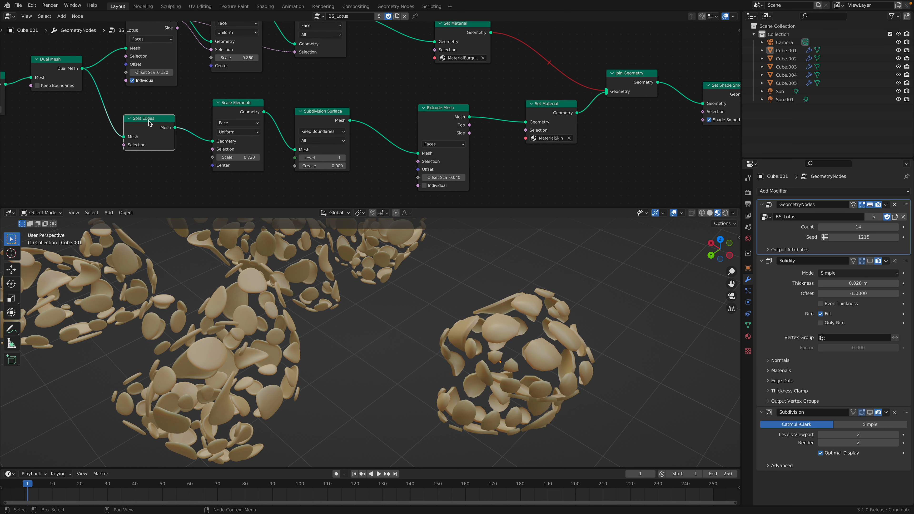
{"action": "mouse_move", "coordinate": [554, 351]}
{"action": "middle_mouse_down"}
{"action": "mouse_move", "coordinate": [527, 332]}
{"action": "mouse_move", "coordinate": [543, 337]}
{"action": "mouse_move", "coordinate": [541, 363]}
{"action": "middle_mouse_up"}
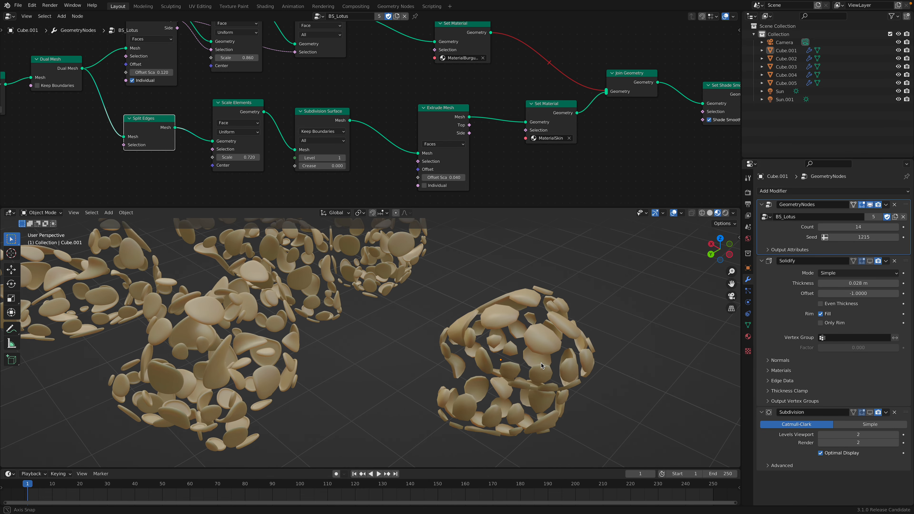
{"action": "middle_click_drag", "start_coordinate": [305, 137], "coordinate": [293, 136]}
{"action": "left_click_drag", "start_coordinate": [223, 102], "coordinate": [225, 108]}
{"action": "left_click_drag", "start_coordinate": [149, 121], "coordinate": [151, 122]}
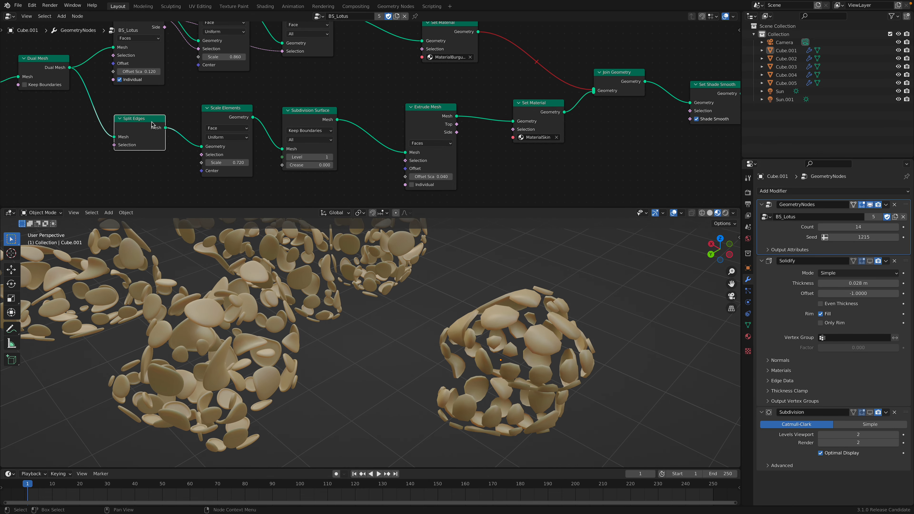
{"action": "middle_click_drag", "start_coordinate": [219, 131], "coordinate": [216, 131]}
{"action": "left_click_drag", "start_coordinate": [221, 118], "coordinate": [219, 120]}
{"action": "left_click", "coordinate": [304, 113]}
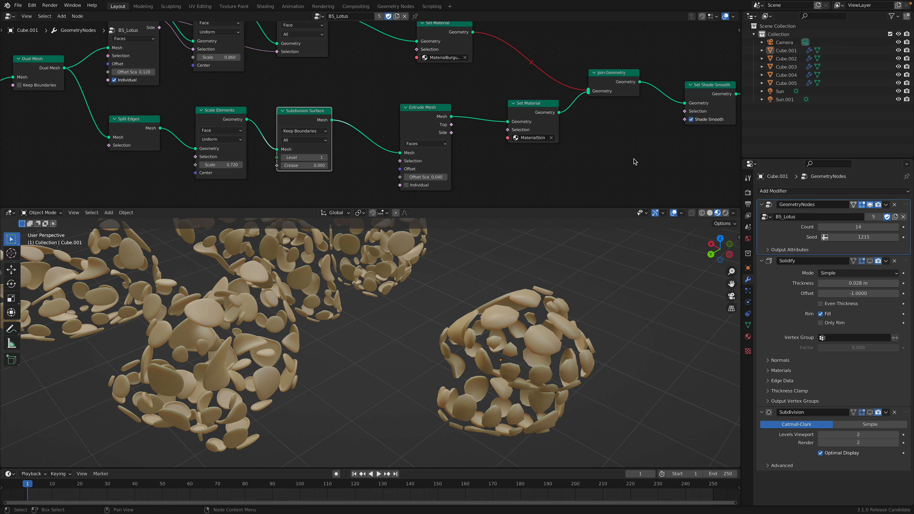
Turn the Solidify and Subdivision modifiers back on in the viewport and unmute the burgundy material link to Join Geometry
{"action": "left_click", "coordinate": [871, 261]}
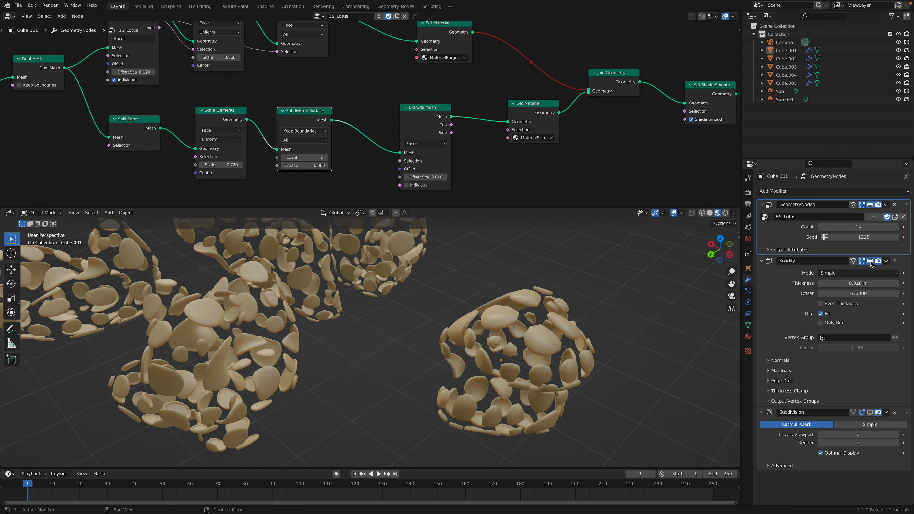
{"action": "left_click", "coordinate": [870, 412]}
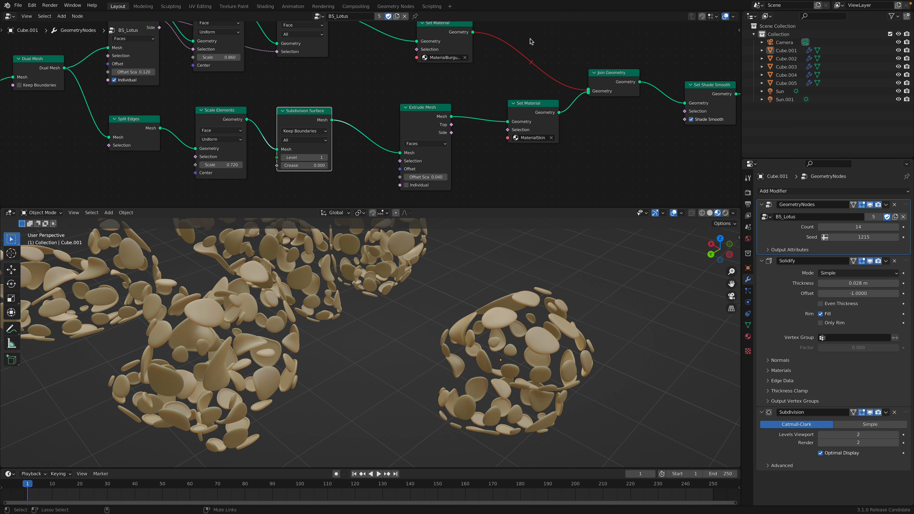
{"action": "right_click_drag", "start_coordinate": [517, 78], "coordinate": [518, 77], "text": "ctrl+alt"}
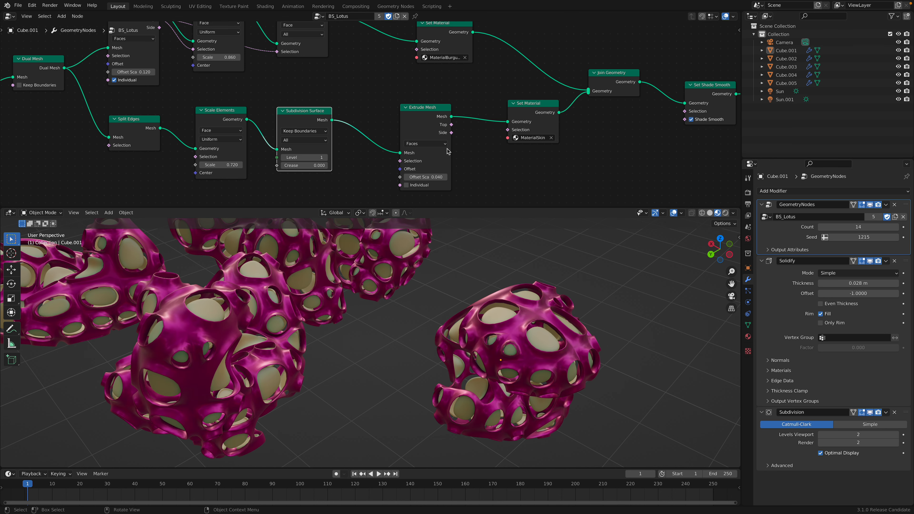
Set the lower Extrude Mesh offset scale to 0.260 and the lower Scale Elements scale to 0.840, tidying the nodes between them
{"action": "middle_click_drag", "start_coordinate": [454, 185], "coordinate": [456, 186]}
{"action": "left_click_drag", "start_coordinate": [427, 178], "coordinate": [450, 178]}
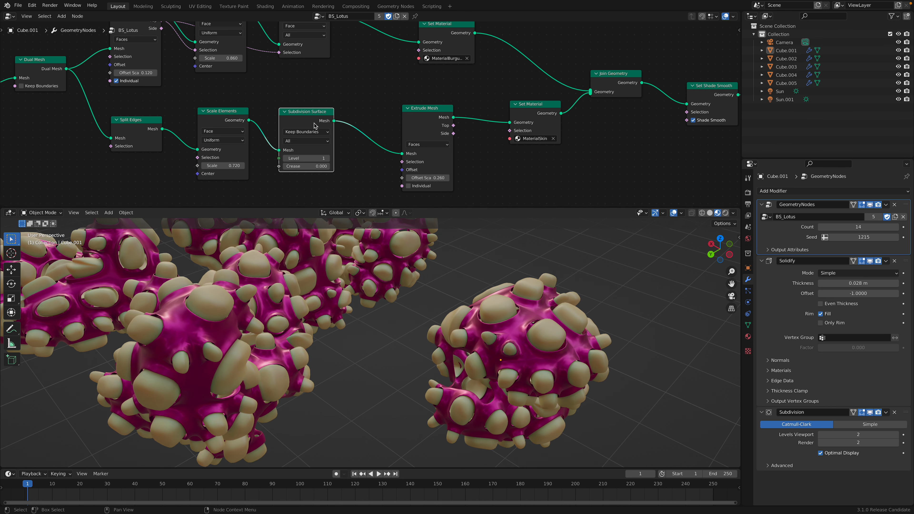
{"action": "left_click_drag", "start_coordinate": [314, 126], "coordinate": [302, 119]}
{"action": "left_click_drag", "start_coordinate": [405, 120], "coordinate": [393, 119]}
{"action": "left_click_drag", "start_coordinate": [229, 165], "coordinate": [242, 166]}
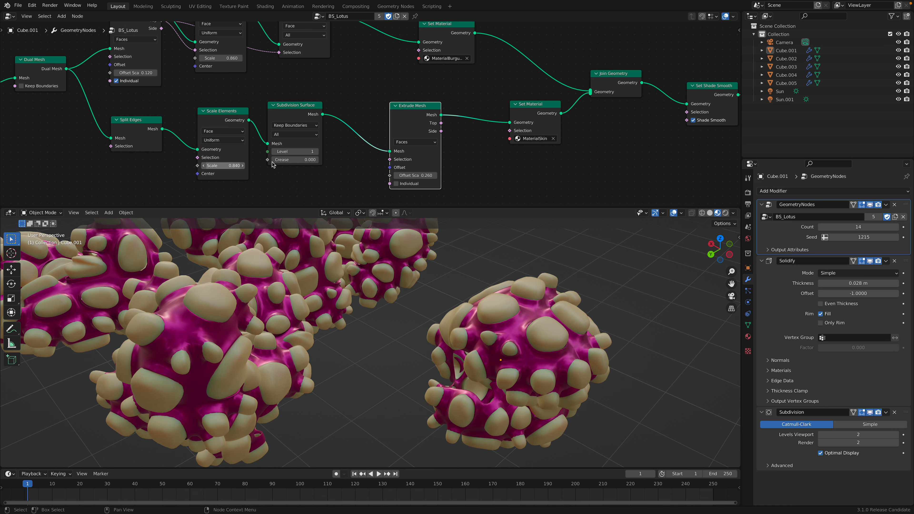
Make room between the lower Extrude Mesh and MaterialSkin Set Material nodes, and set the extrusion's offset scale to 0.240
{"action": "left_click_drag", "start_coordinate": [411, 108], "coordinate": [376, 103]}
{"action": "left_click_drag", "start_coordinate": [519, 107], "coordinate": [532, 112]}
{"action": "left_click_drag", "start_coordinate": [615, 73], "coordinate": [647, 60]}
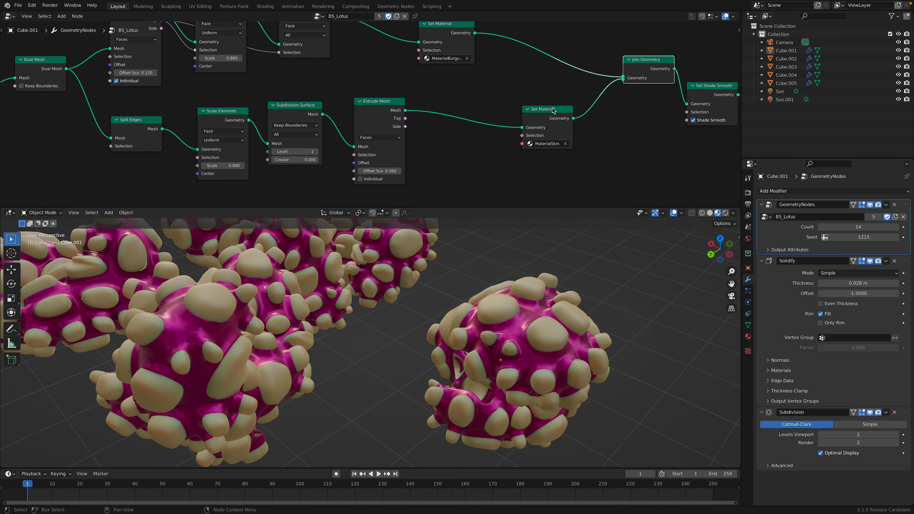
{"action": "left_click_drag", "start_coordinate": [382, 102], "coordinate": [378, 99]}
{"action": "left_click_drag", "start_coordinate": [376, 169], "coordinate": [370, 168]}
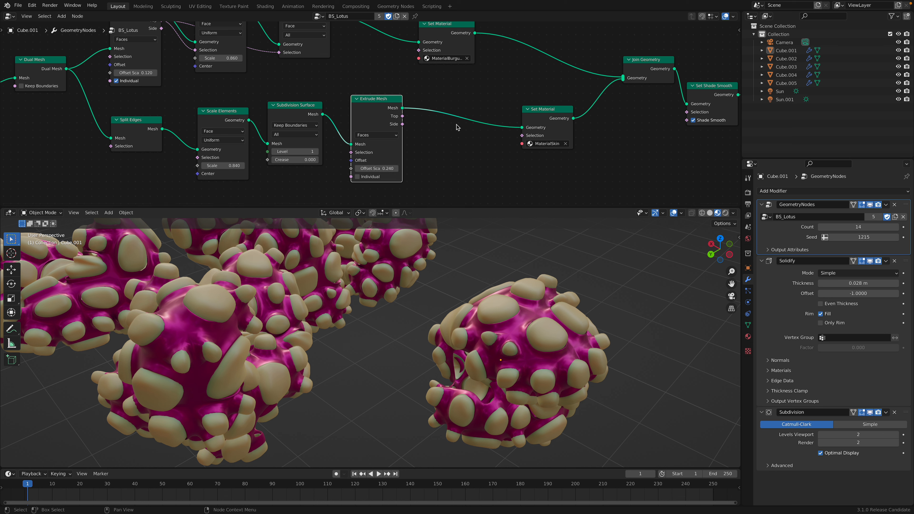
Insert a Scale Elements node after the lower Extrude Mesh, with the extrusion's Top output as its selection and a scale of 0.400
{"action": "key", "text": "shift+a"}
{"action": "type", "text": "sscale el"}
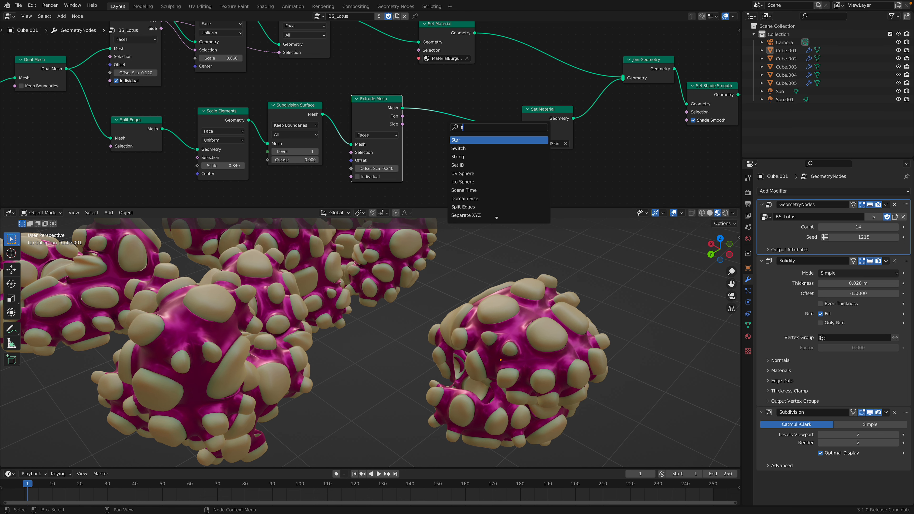
{"action": "key", "text": "Return"}
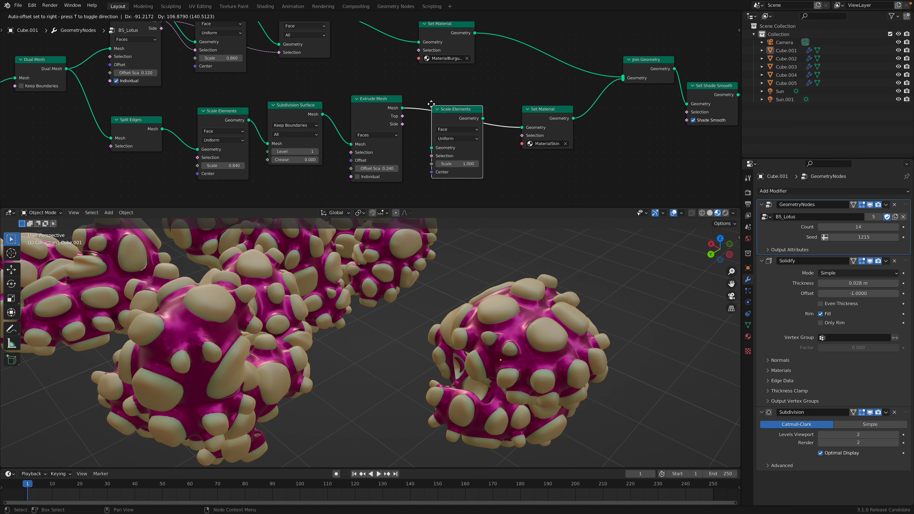
{"action": "left_click", "coordinate": [431, 101]}
{"action": "left_click_drag", "start_coordinate": [402, 116], "coordinate": [436, 161]}
{"action": "left_click_drag", "start_coordinate": [559, 125], "coordinate": [592, 130]}
Duplicate the lower Extrude Mesh after the new Scale Elements, with the first extrusion's Top as selection, offset scale 0.100 and Individual enabled
{"action": "left_click", "coordinate": [374, 107]}
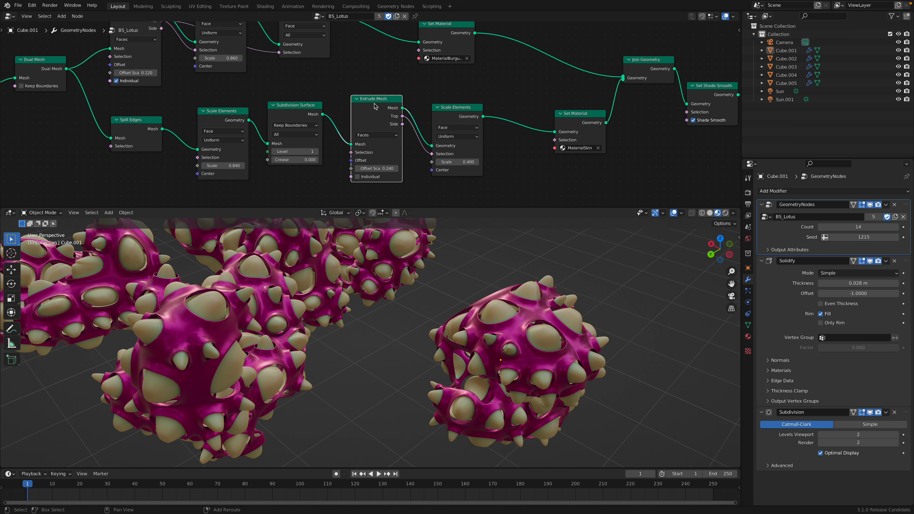
{"action": "key", "text": "shift+d"}
{"action": "left_click", "coordinate": [499, 141]}
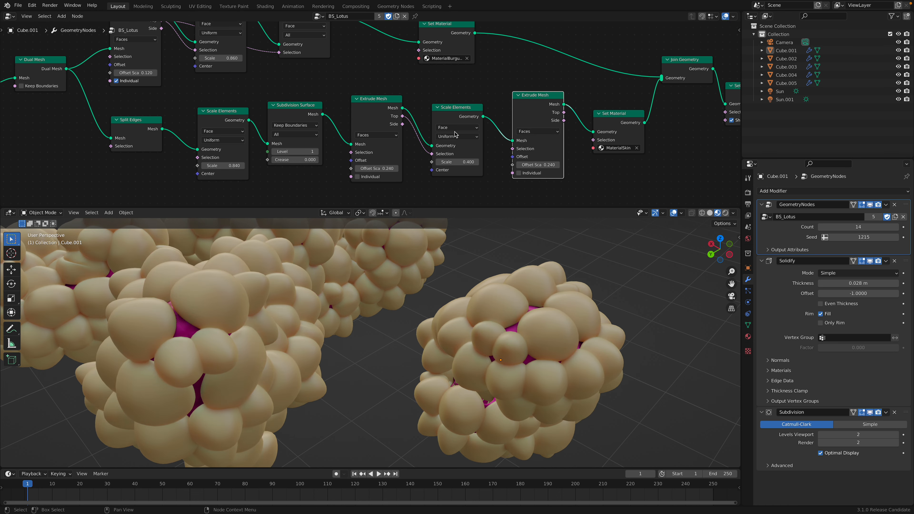
{"action": "left_click_drag", "start_coordinate": [402, 115], "coordinate": [524, 165]}
{"action": "left_click", "coordinate": [519, 173]}
{"action": "left_click", "coordinate": [519, 172]}
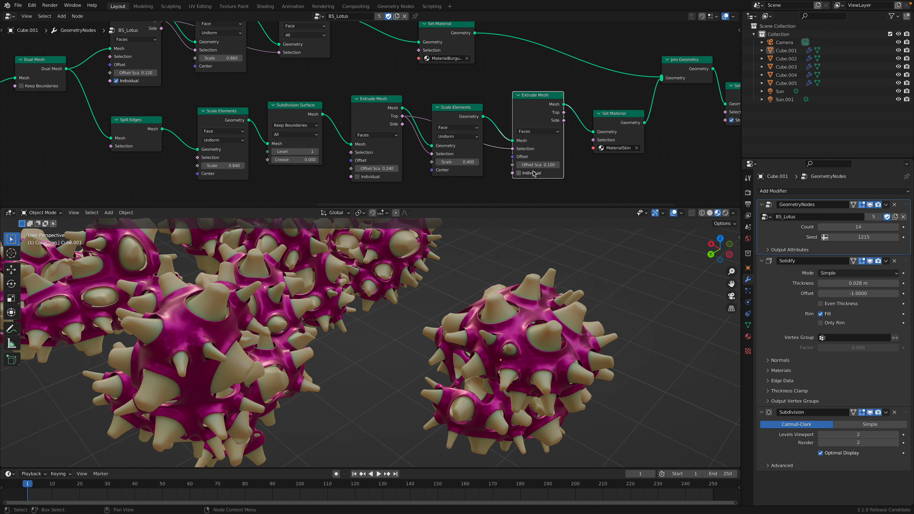
{"action": "key", "text": "ctrl+z"}
Examine the spikes on the clustered meshes up close and from several angles
{"action": "middle_click_drag", "start_coordinate": [534, 272], "coordinate": [641, 309]}
{"action": "scroll", "coordinate": [527, 328], "scroll_direction": "down", "scroll_amount": 4}
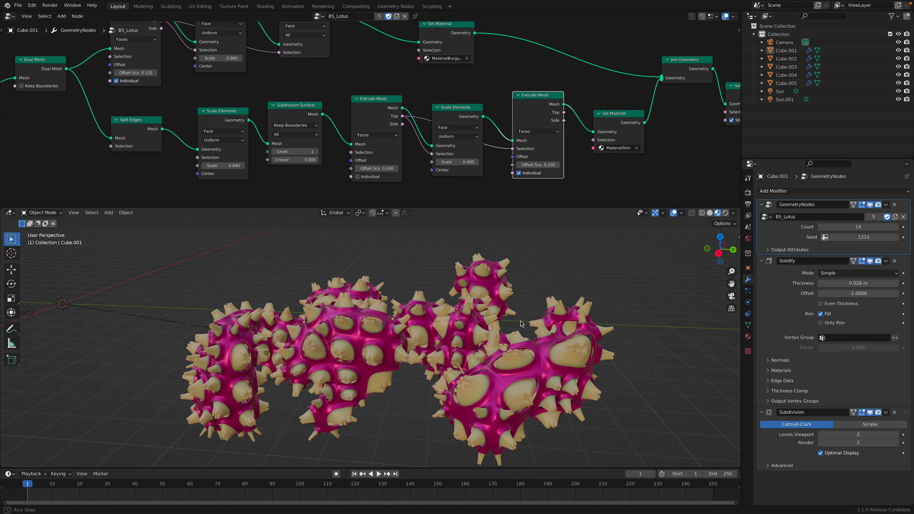
{"action": "scroll", "coordinate": [520, 324], "scroll_direction": "up", "scroll_amount": 3}
{"action": "scroll", "coordinate": [519, 324], "scroll_direction": "down", "scroll_amount": 4}
{"action": "middle_click_drag", "start_coordinate": [520, 324], "coordinate": [516, 347]}
{"action": "scroll", "coordinate": [514, 344], "scroll_direction": "down", "scroll_amount": 1}
{"action": "middle_click_drag", "start_coordinate": [446, 342], "coordinate": [492, 345]}
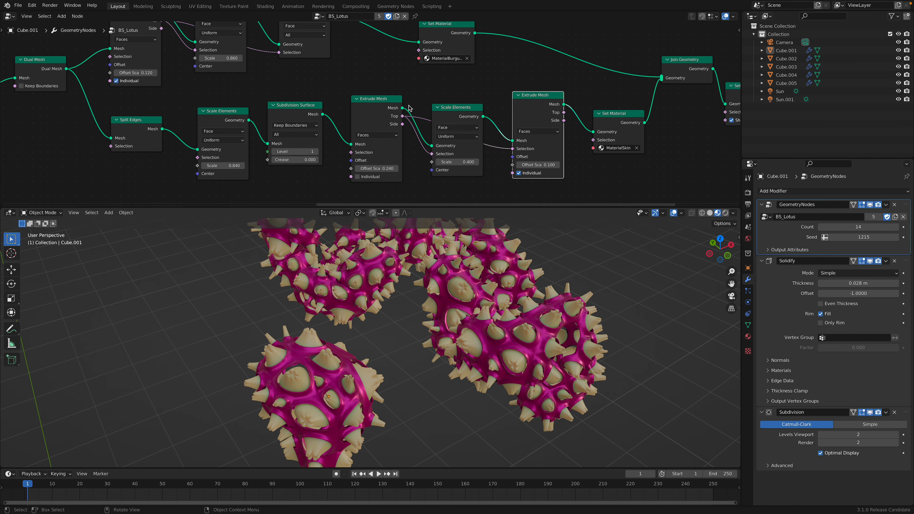
{"action": "scroll", "coordinate": [410, 114], "scroll_direction": "down", "scroll_amount": 2}
{"action": "scroll", "coordinate": [486, 357], "scroll_direction": "down", "scroll_amount": 4}
{"action": "middle_click_drag", "start_coordinate": [426, 370], "coordinate": [442, 362]}
{"action": "scroll", "coordinate": [443, 363], "scroll_direction": "up", "scroll_amount": 4}
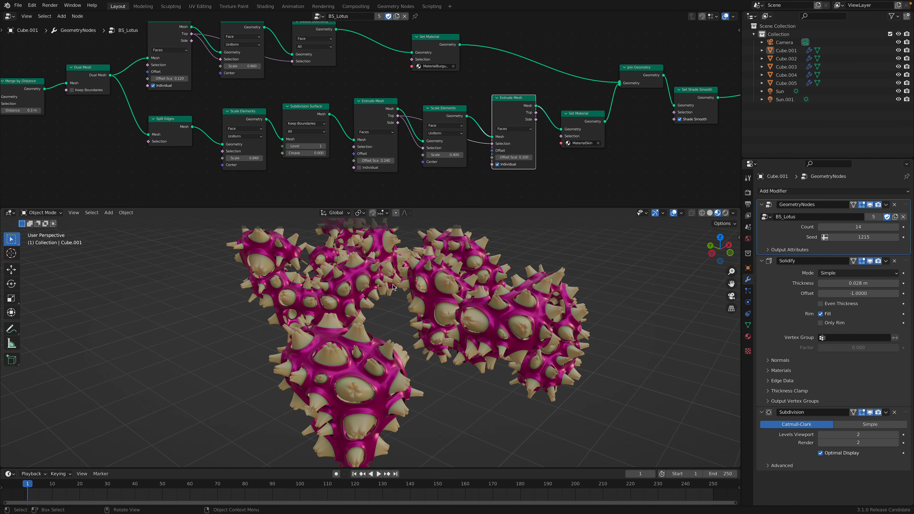
{"action": "middle_click_drag", "start_coordinate": [393, 287], "coordinate": [376, 324]}
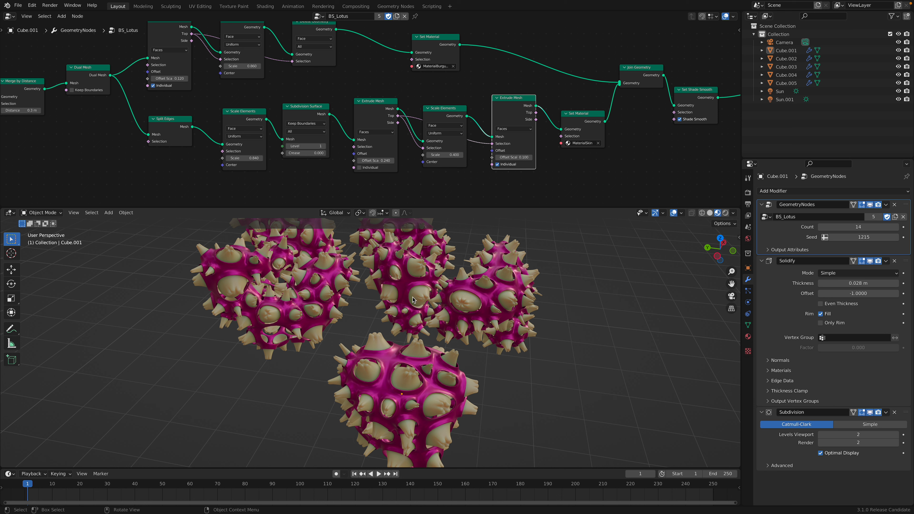
{"action": "middle_click_drag", "start_coordinate": [538, 317], "coordinate": [504, 296]}
{"action": "middle_click_drag", "start_coordinate": [413, 345], "coordinate": [480, 355]}
{"action": "scroll", "coordinate": [520, 332], "scroll_direction": "up", "scroll_amount": 2}
{"action": "middle_click_drag", "start_coordinate": [527, 321], "coordinate": [386, 317]}
{"action": "scroll", "coordinate": [365, 313], "scroll_direction": "down", "scroll_amount": 2}
{"action": "scroll", "coordinate": [386, 317], "scroll_direction": "up", "scroll_amount": 3}
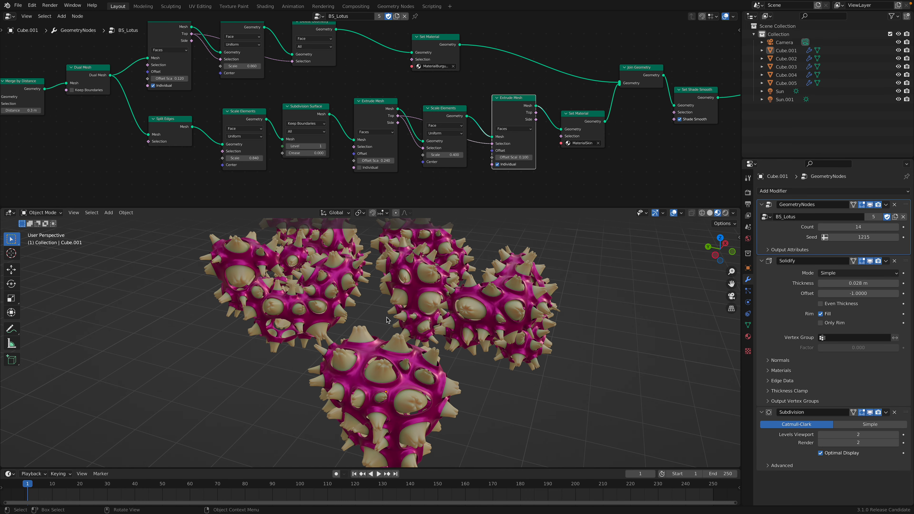
Review the whole node tree alongside the spiked clusters and save the file
{"action": "middle_click_drag", "start_coordinate": [356, 95], "coordinate": [352, 113]}
{"action": "middle_click_drag", "start_coordinate": [480, 275], "coordinate": [483, 265]}
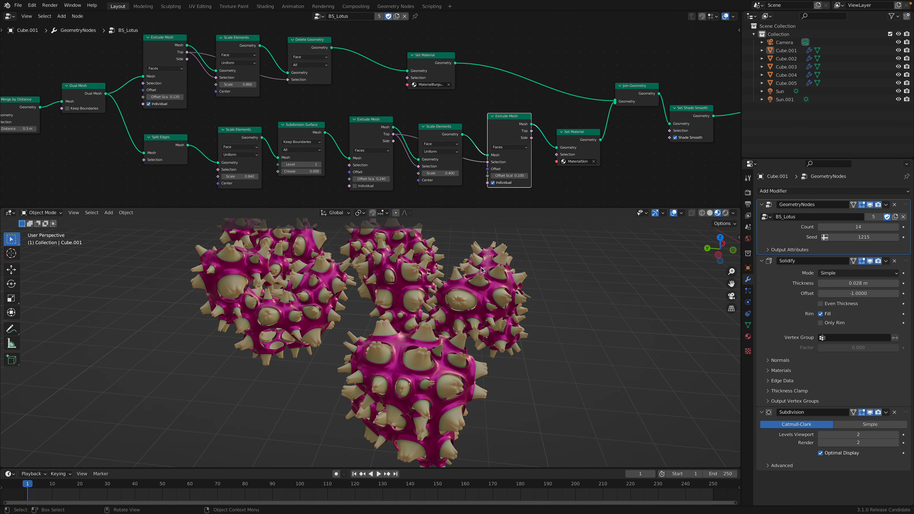
{"action": "middle_click_drag", "start_coordinate": [418, 139], "coordinate": [393, 140]}
{"action": "scroll", "coordinate": [428, 145], "scroll_direction": "down", "scroll_amount": 1}
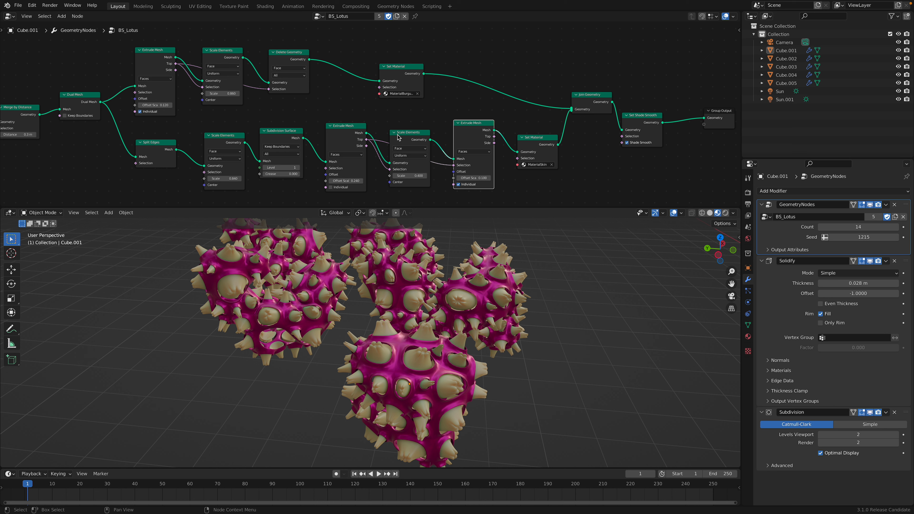
{"action": "middle_click_drag", "start_coordinate": [417, 140], "coordinate": [441, 144]}
{"action": "scroll", "coordinate": [441, 144], "scroll_direction": "down", "scroll_amount": 2}
{"action": "middle_click_drag", "start_coordinate": [441, 144], "coordinate": [479, 120]}
{"action": "scroll", "coordinate": [479, 120], "scroll_direction": "down", "scroll_amount": 2}
{"action": "middle_click_drag", "start_coordinate": [457, 306], "coordinate": [496, 302]}
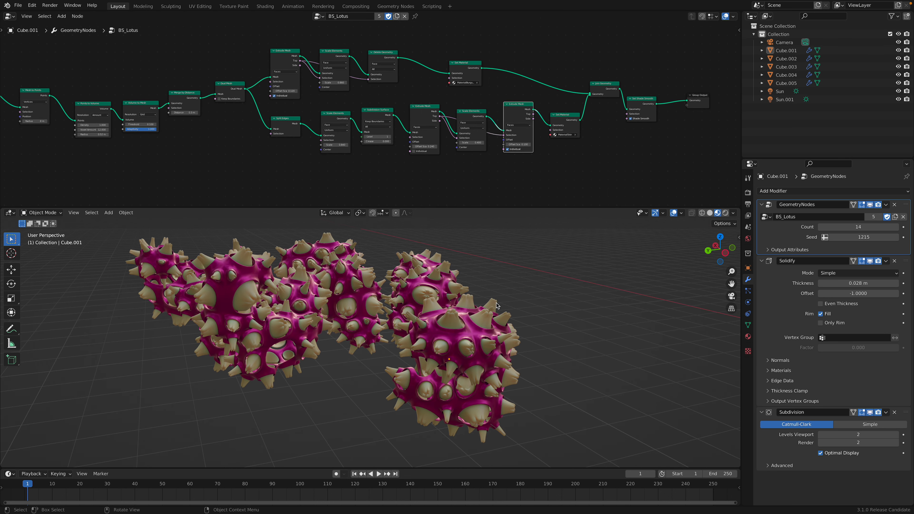
{"action": "key", "text": "ctrl+s"}
{"action": "middle_click_drag", "start_coordinate": [487, 188], "coordinate": [457, 165]}
{"action": "key", "text": "shift+a"}
{"action": "type", "text": "dupli"}
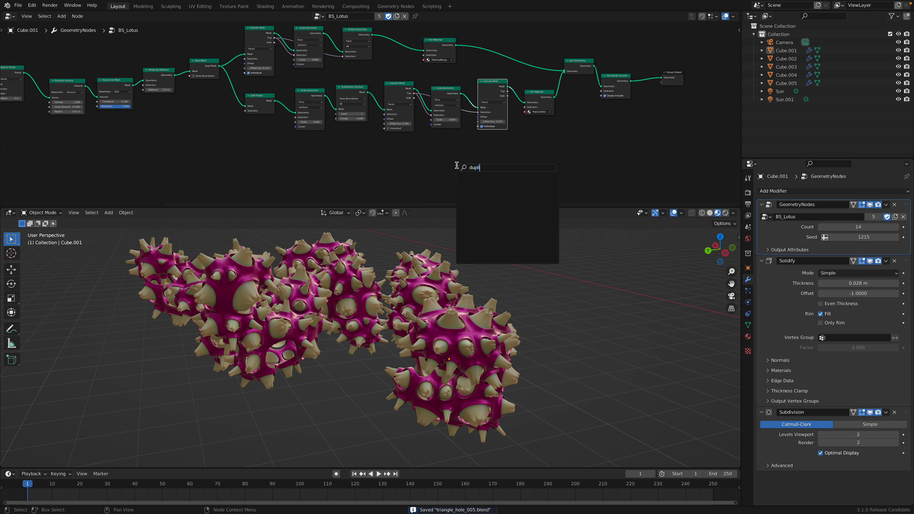
{"action": "key", "text": "BackSpace"}
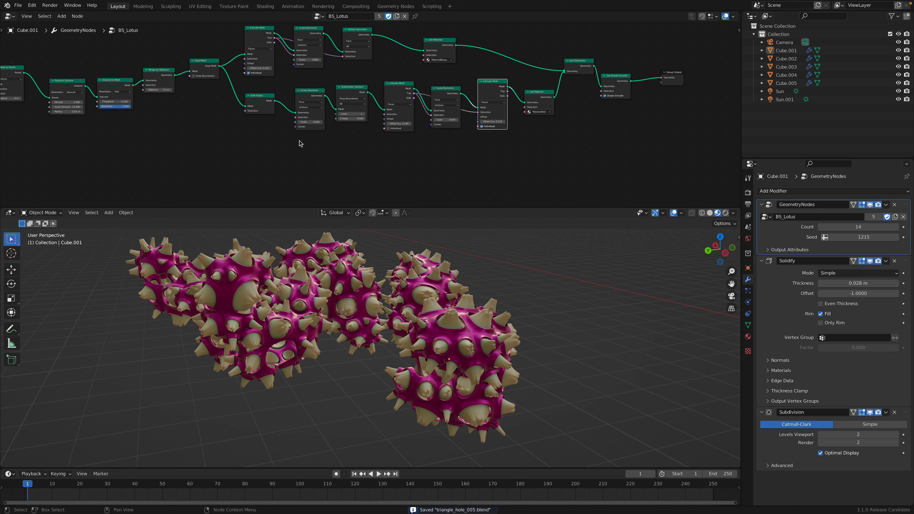
Check the program's version number on the splash screen, and close it
{"action": "left_click", "coordinate": [7, 5]}
{"action": "left_click", "coordinate": [18, 14]}
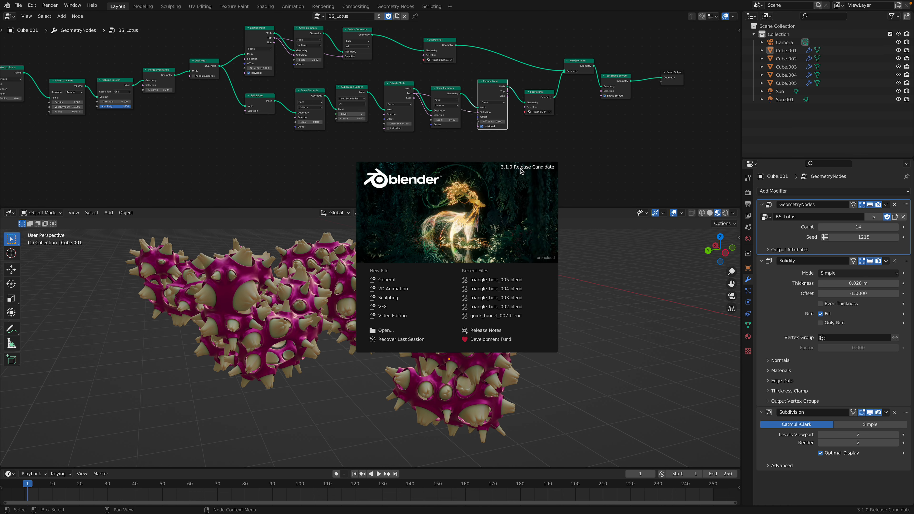
{"action": "left_click", "coordinate": [435, 146]}
Save the file again with the full BS_Lotus node tree framed, and look over its branches and the clusters
{"action": "key", "text": "Home"}
{"action": "key", "text": "ctrl+s"}
{"action": "mouse_move", "coordinate": [508, 336]}
{"action": "middle_mouse_down"}
{"action": "mouse_move", "coordinate": [462, 332]}
{"action": "mouse_move", "coordinate": [455, 322]}
{"action": "mouse_move", "coordinate": [540, 315]}
{"action": "mouse_move", "coordinate": [406, 345]}
{"action": "mouse_move", "coordinate": [449, 335]}
{"action": "middle_mouse_up"}
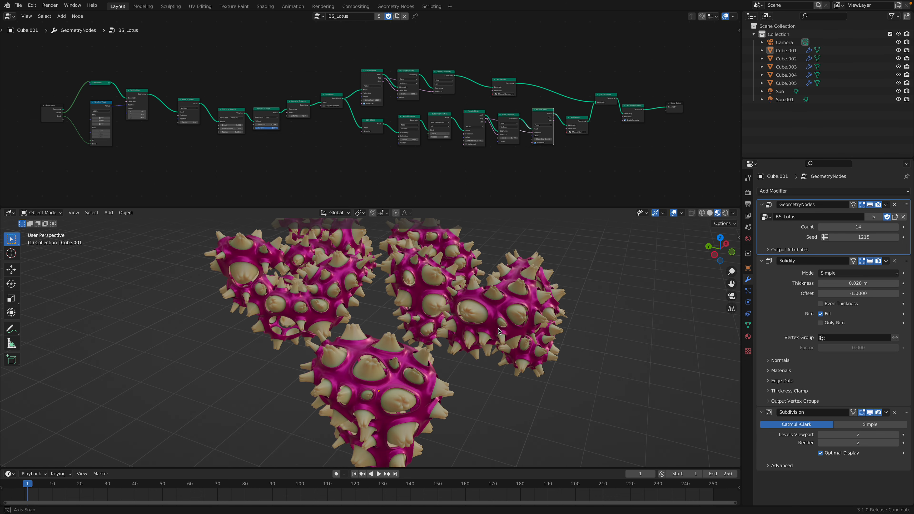
{"action": "middle_click_drag", "start_coordinate": [383, 104], "coordinate": [395, 121]}
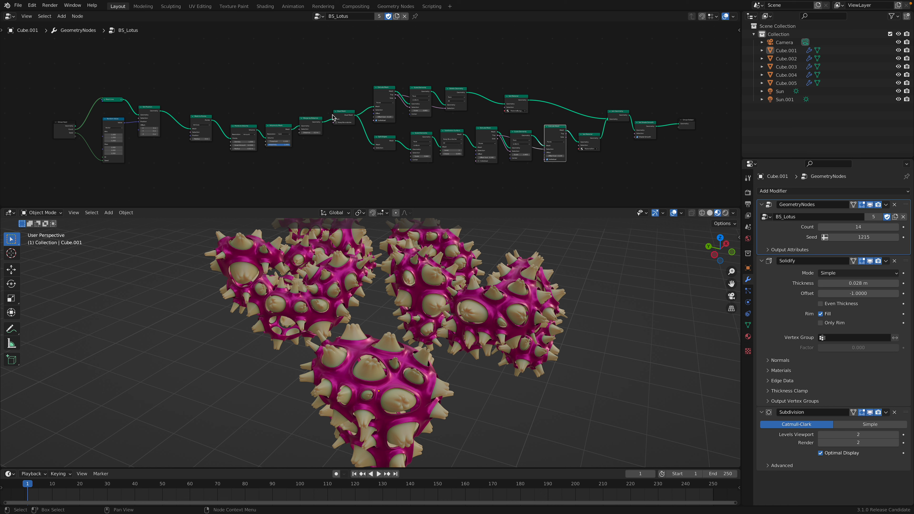
{"action": "scroll", "coordinate": [172, 86], "scroll_direction": "up", "scroll_amount": 1}
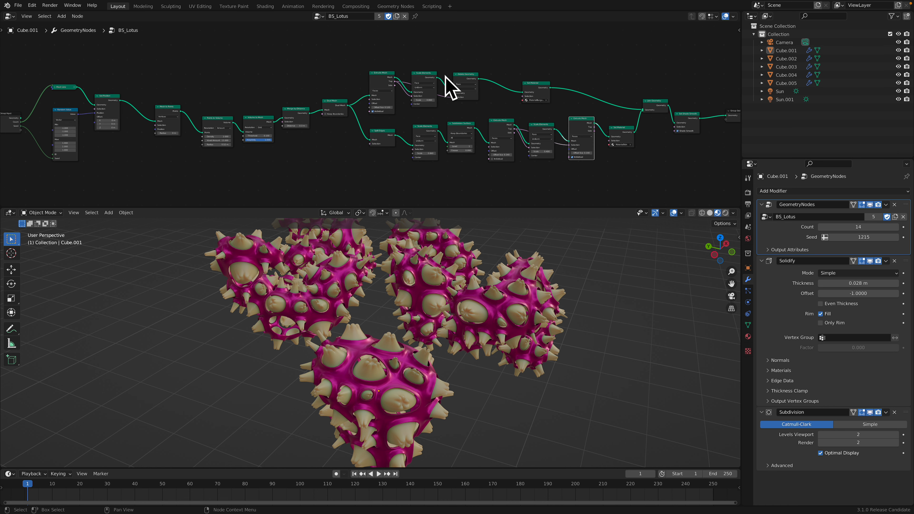
{"action": "scroll", "coordinate": [347, 110], "scroll_direction": "down", "scroll_amount": 1}
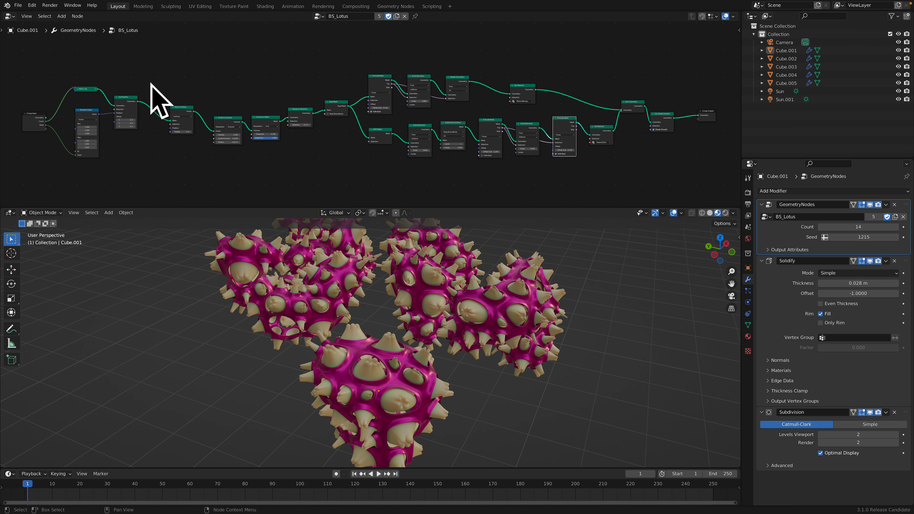
Set the Seed of Cube.001's GeometryNodes modifier to 1337 to generate a different cluster shape
{"action": "left_click_drag", "start_coordinate": [839, 238], "coordinate": [852, 237]}
{"action": "mouse_move", "coordinate": [587, 329]}
{"action": "middle_mouse_down"}
{"action": "mouse_move", "coordinate": [624, 320]}
{"action": "mouse_move", "coordinate": [593, 324]}
{"action": "middle_mouse_up"}
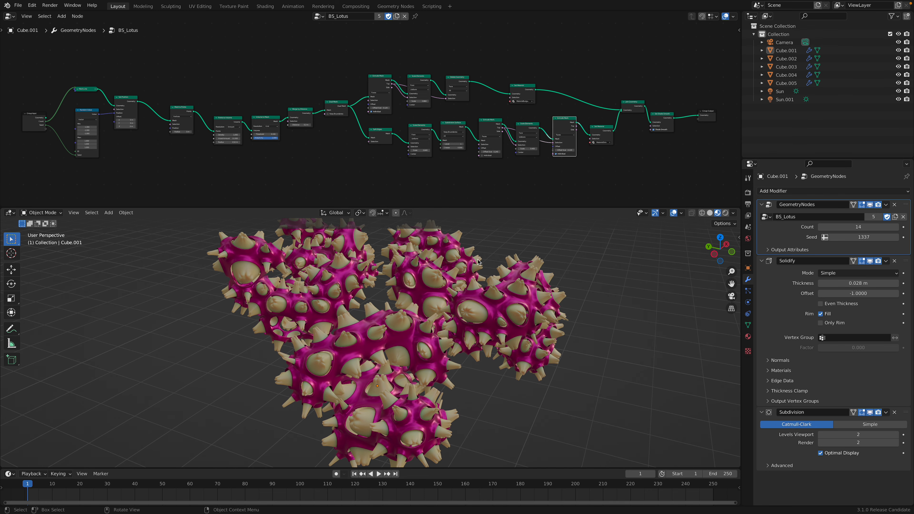
{"action": "mouse_move", "coordinate": [709, 3]}
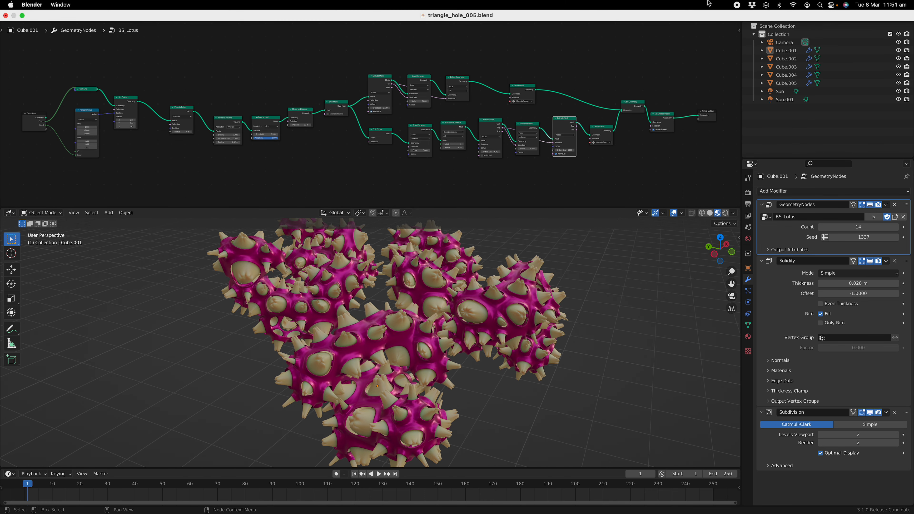